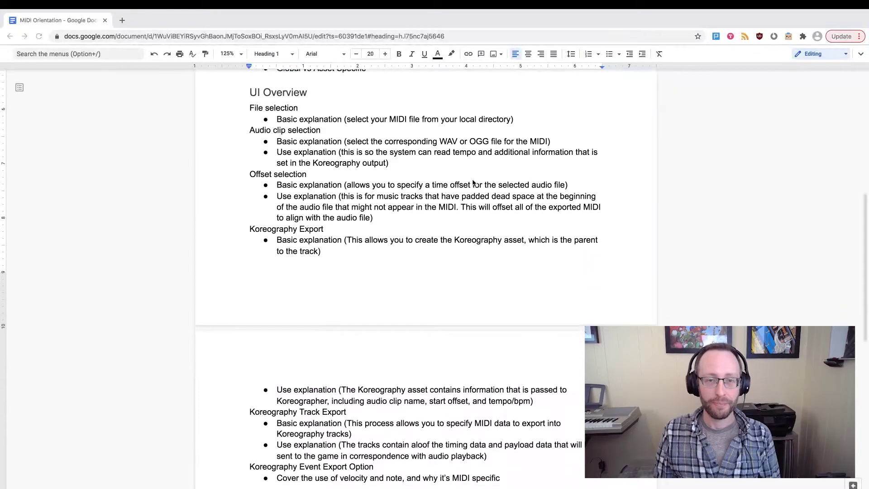
Step: Switch from the Google Docs MIDI Orientation outline to the Unity editor
key("super+Tab")
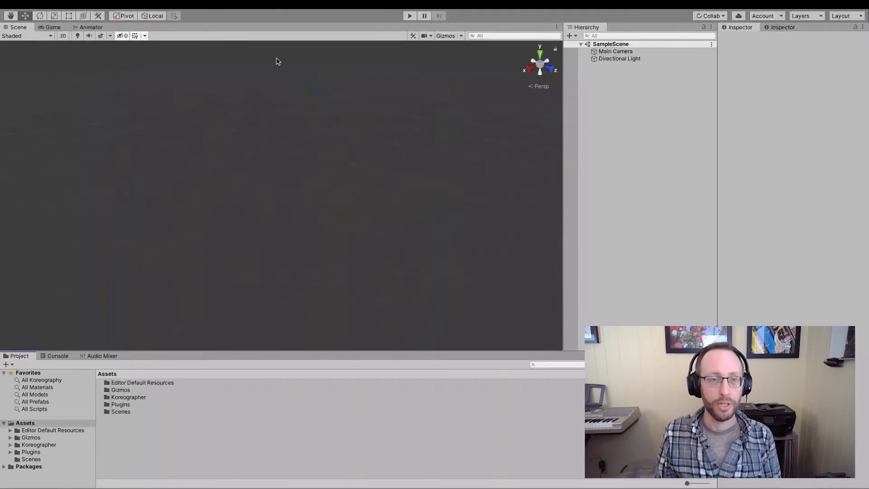
Step: Look through Unity's Window menu for the Koreographer MIDI Converter
left_click(242, 13)
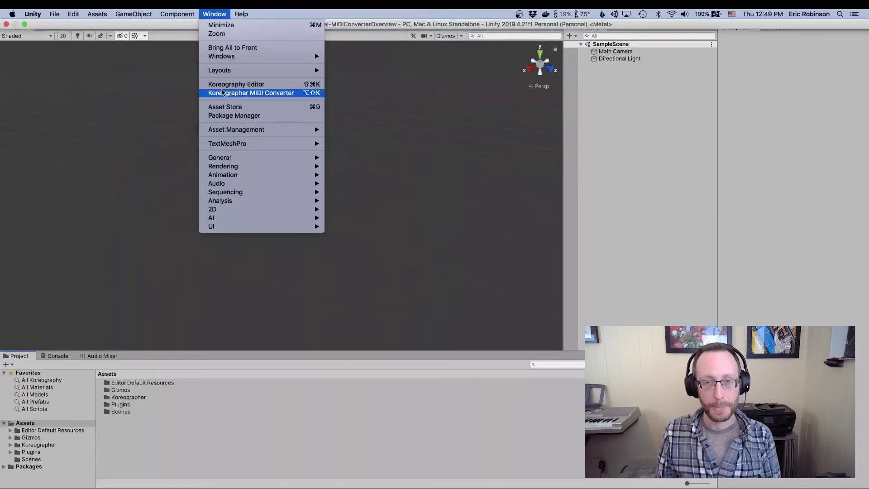
Step: Launch the Koreographer MIDI Converter and place its window up and right over the scene view
left_click(267, 96)
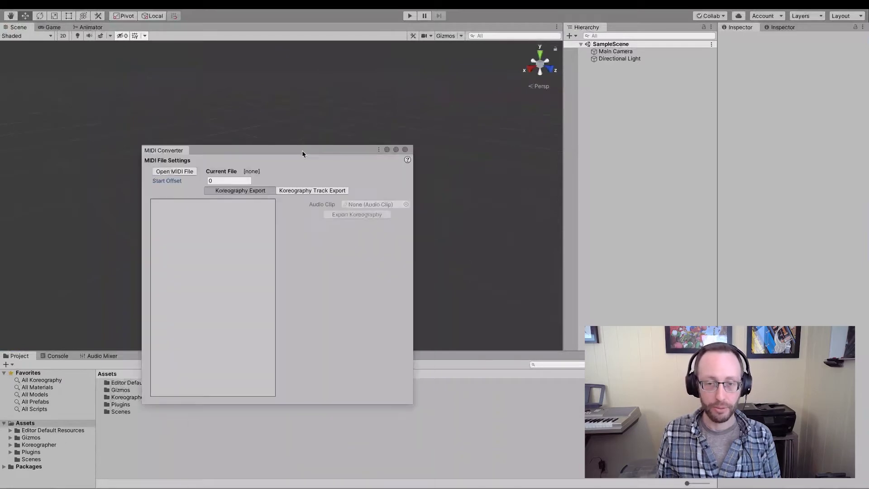
left_click_drag(302, 150, 443, 92)
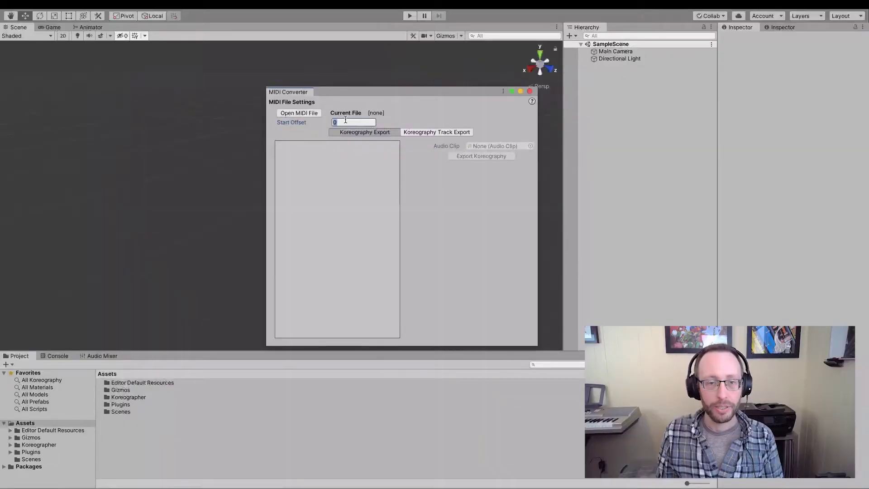
left_click(293, 126)
mouse_move(309, 126)
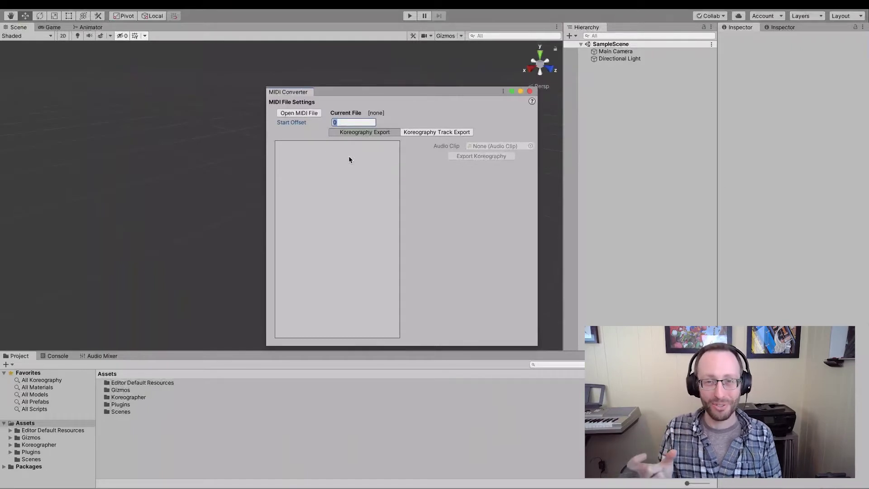
Step: Put the MIDI Converter on Koreography Track Export, after briefly revisiting Koreography Export
left_click(433, 132)
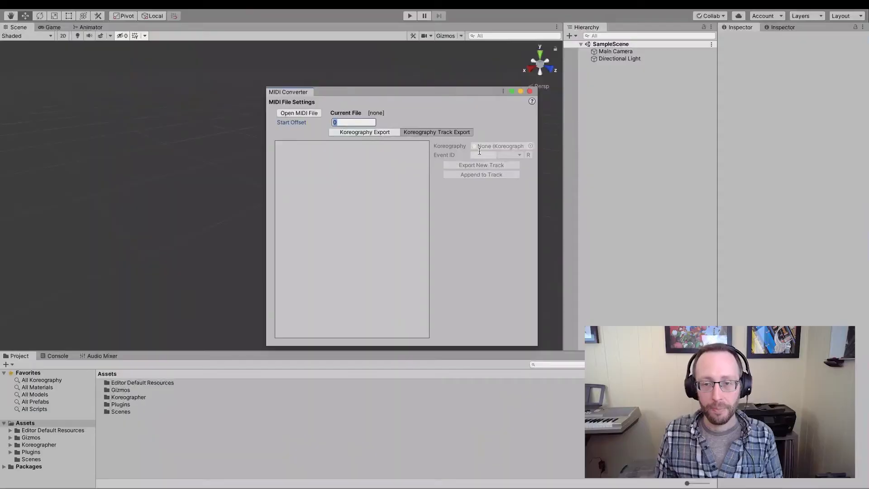
left_click(488, 145)
left_click(371, 134)
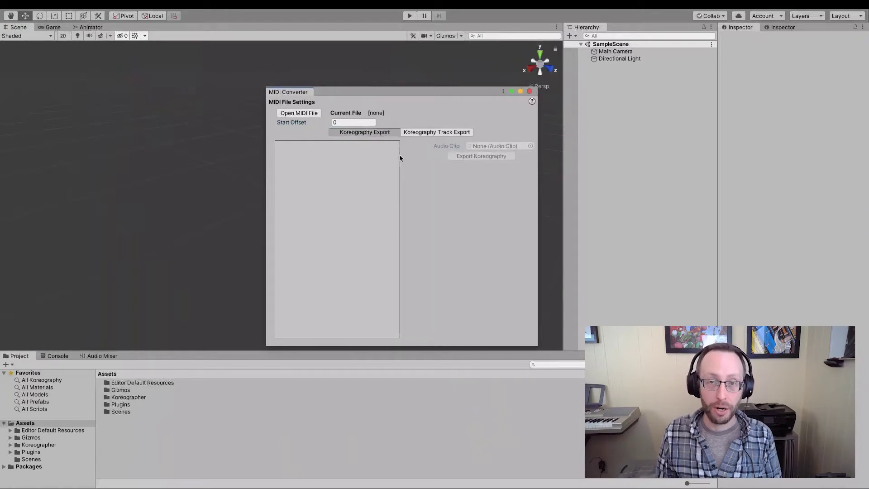
left_click(443, 132)
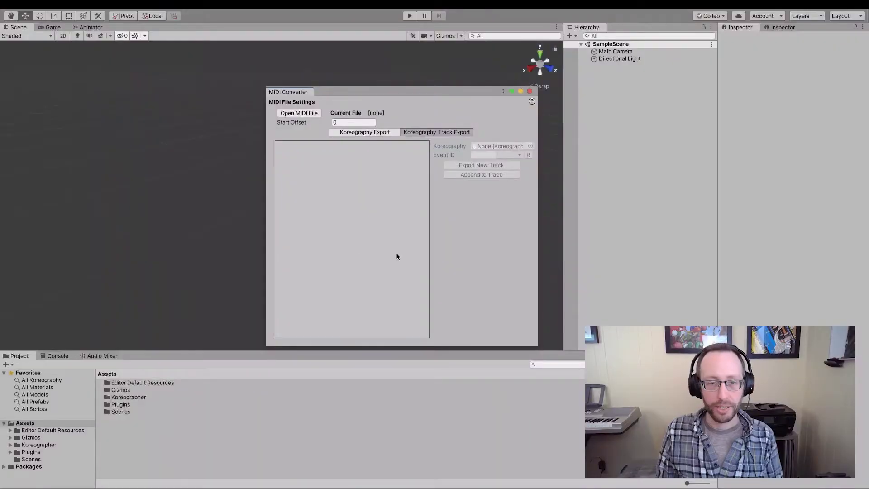
Step: Load Starlit Black.mid into the MIDI Converter
left_click(306, 112)
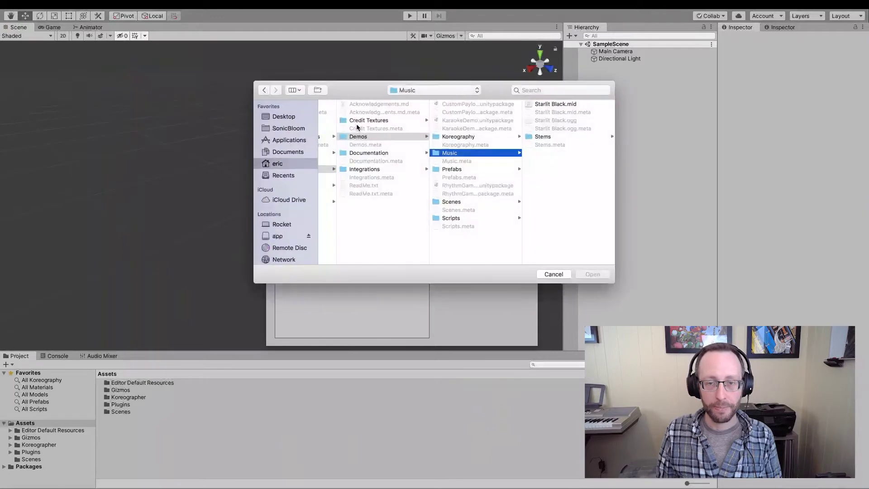
left_click(534, 105)
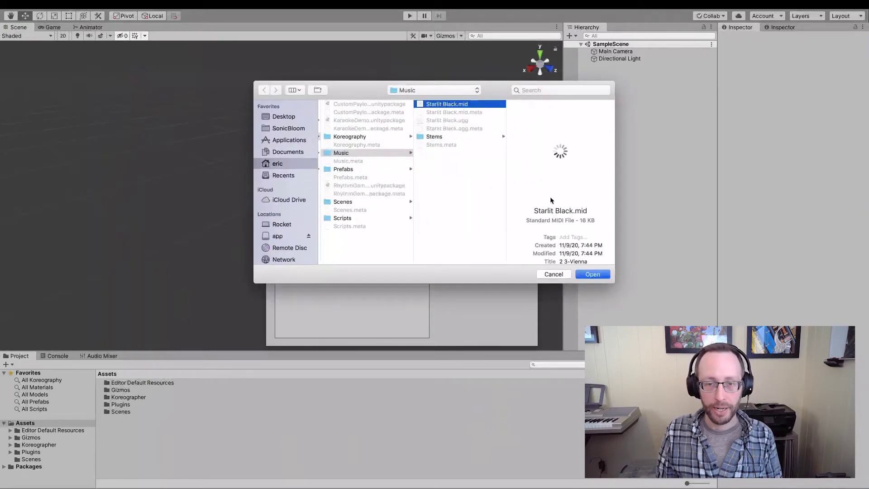
left_click(592, 275)
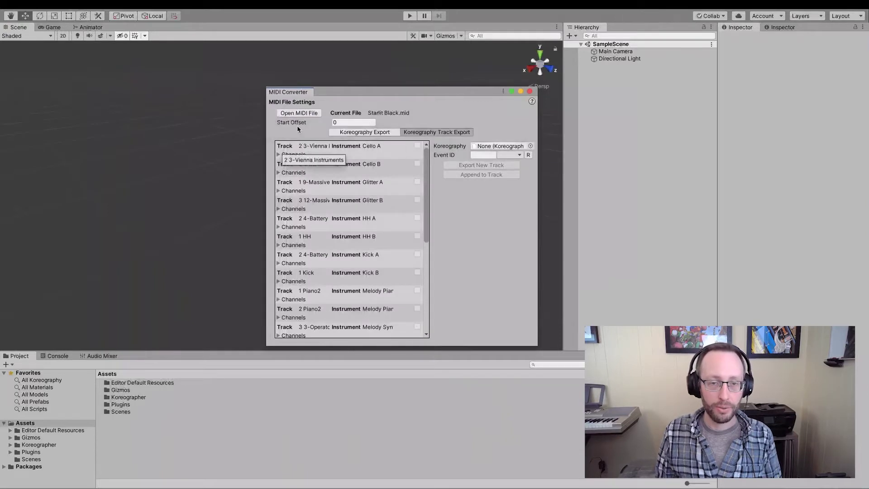
Step: Check the Koreography Export section details, then scroll through the loaded track list
left_click(345, 132)
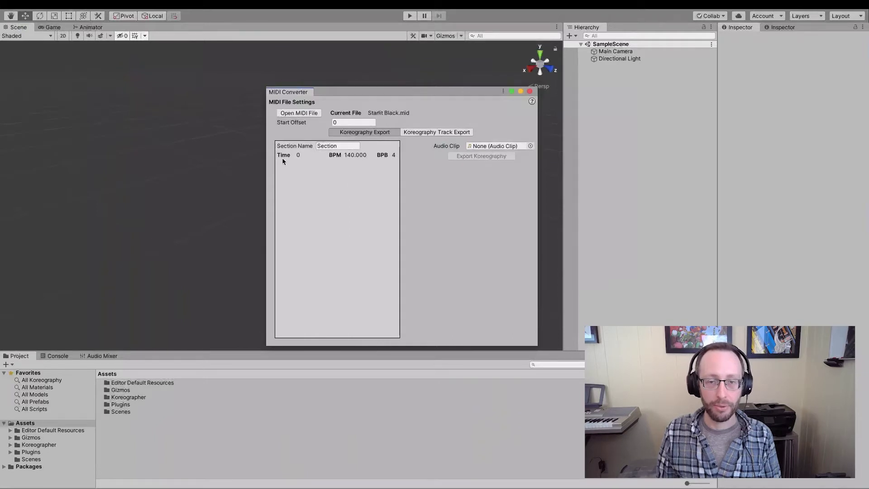
left_click(344, 146)
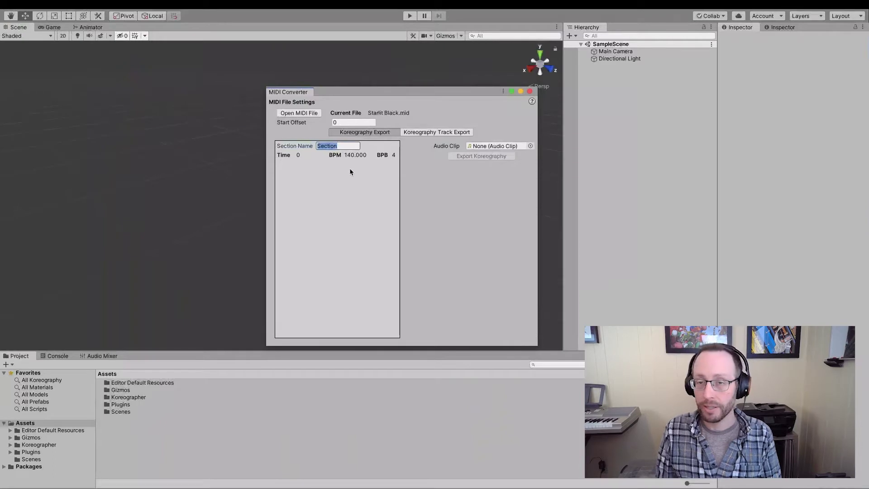
key("ctrl+z")
scroll(293, 162, "down", 3)
scroll(332, 206, "up", 3)
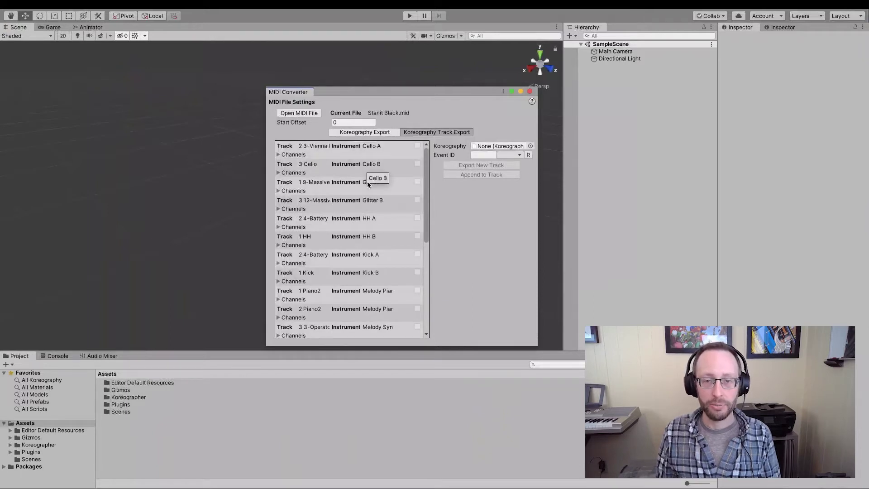
scroll(368, 227, "down", 3)
scroll(367, 225, "up", 3)
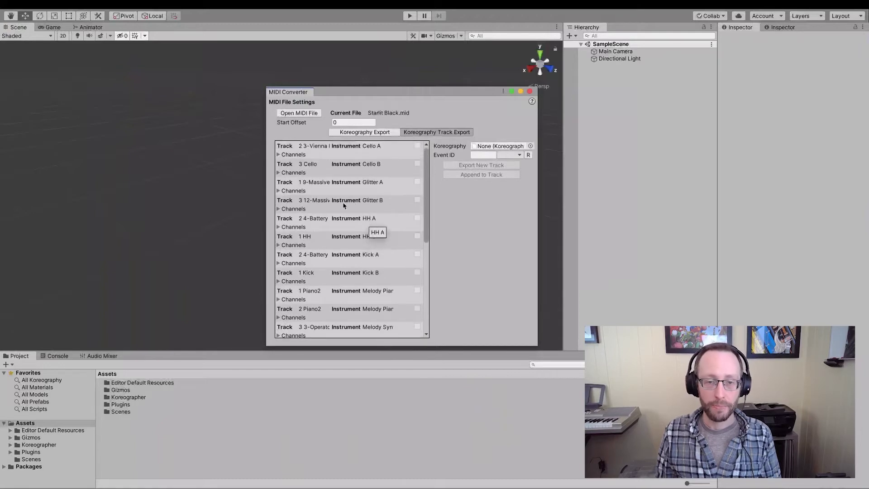
Step: Expand the Channels foldouts of the Glitter B and Glitter A tracks
left_click(278, 209)
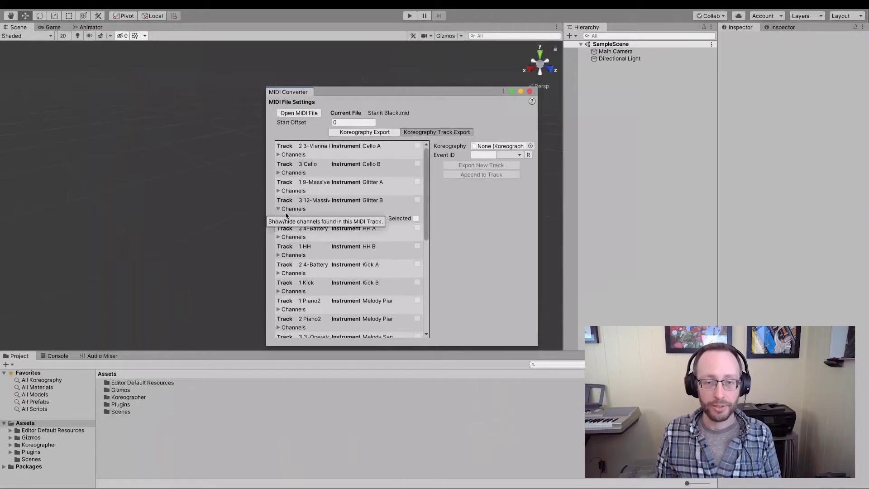
left_click(279, 190)
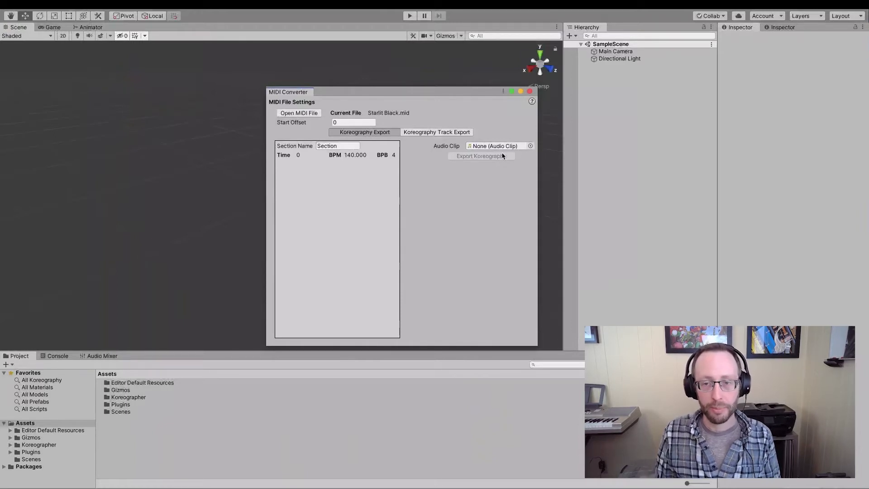
Step: Assign Starlit Black as the converter's audio clip
left_click(530, 146)
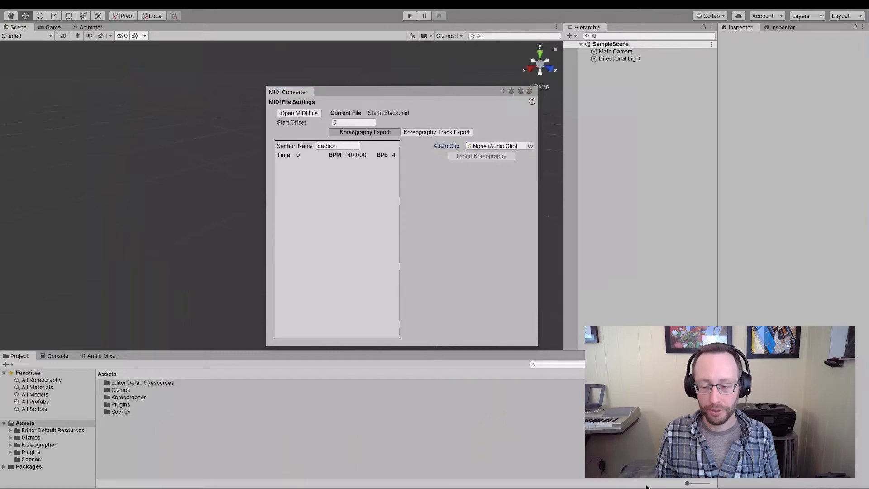
left_click_drag(577, 236, 617, 89)
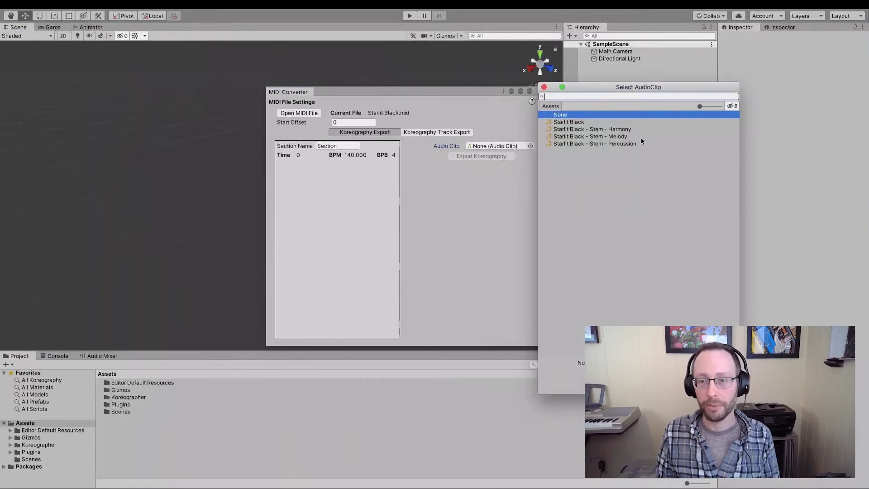
left_click(568, 123)
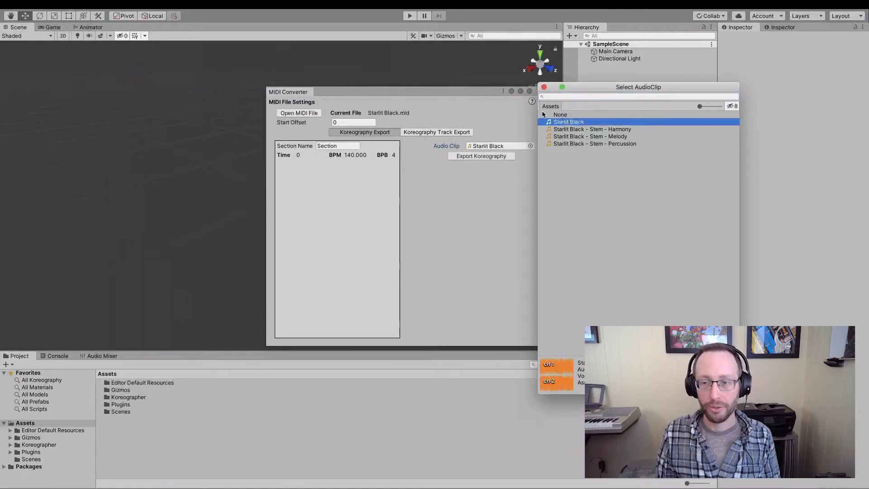
left_click(545, 87)
Step: Export a new Koreography asset named StarlitBlackKoreo into the Assets folder
left_click(462, 156)
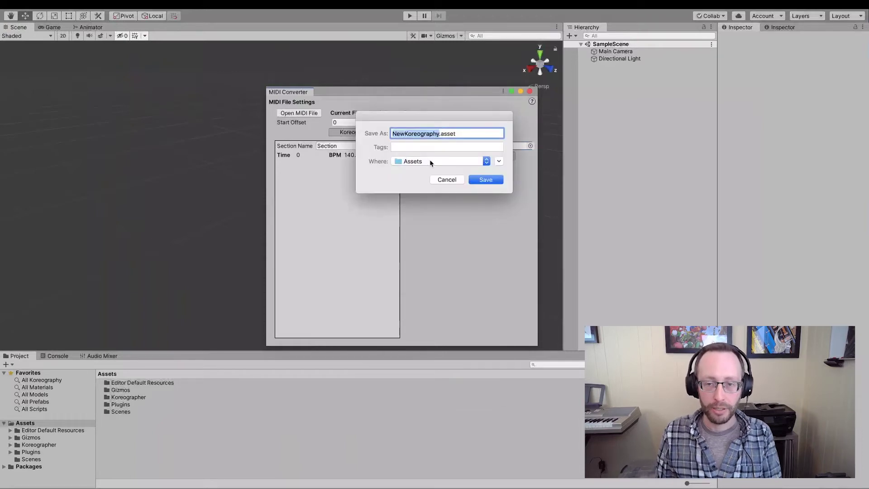
left_click(429, 161)
left_click(426, 133)
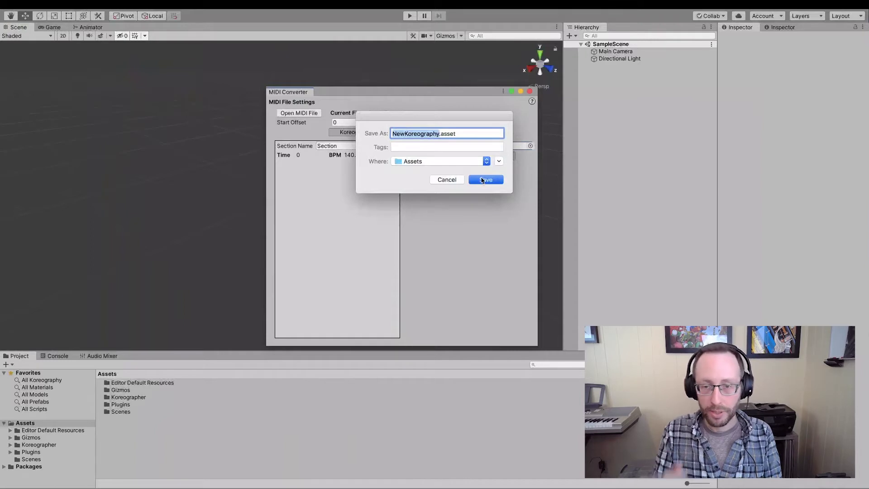
type("StarlitBla")
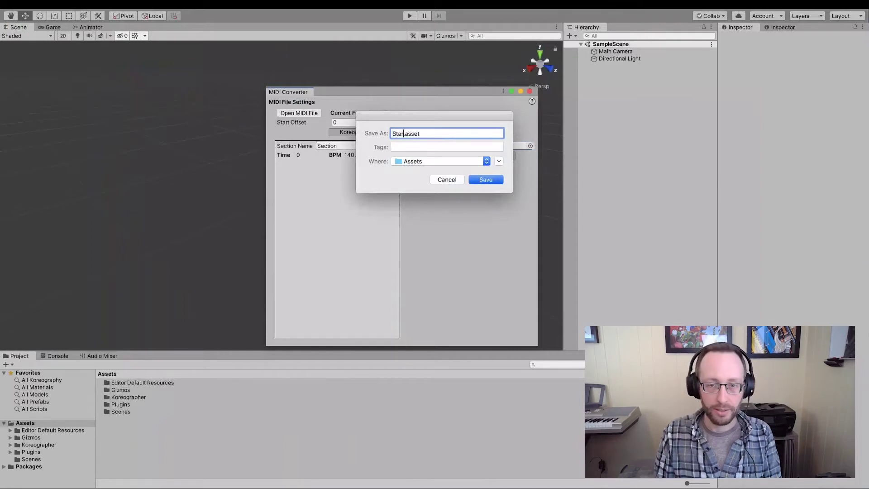
type("ckKoreo")
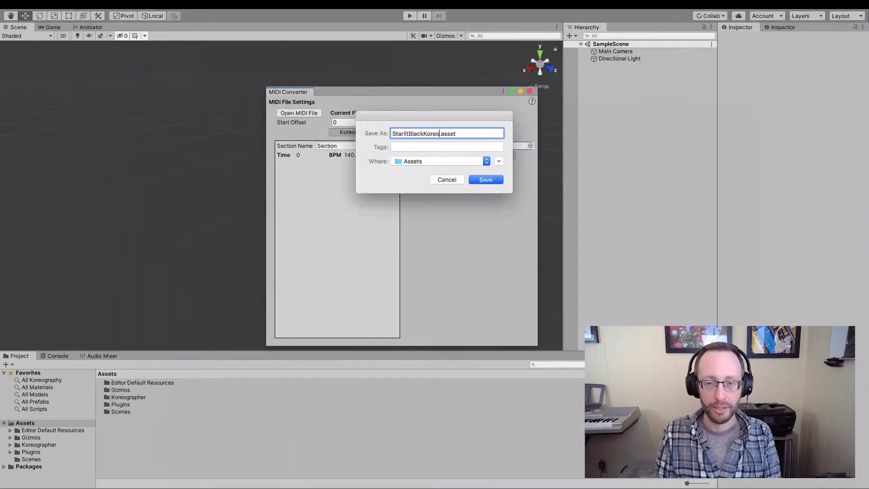
left_click(477, 179)
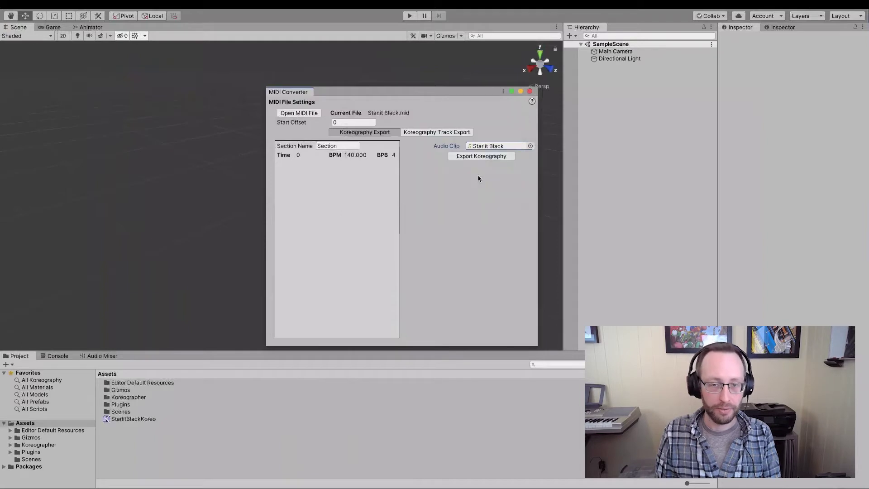
Step: Select StarlitBlackKoreo in the Project panel and return the converter to Koreography Track Export
left_click(145, 420)
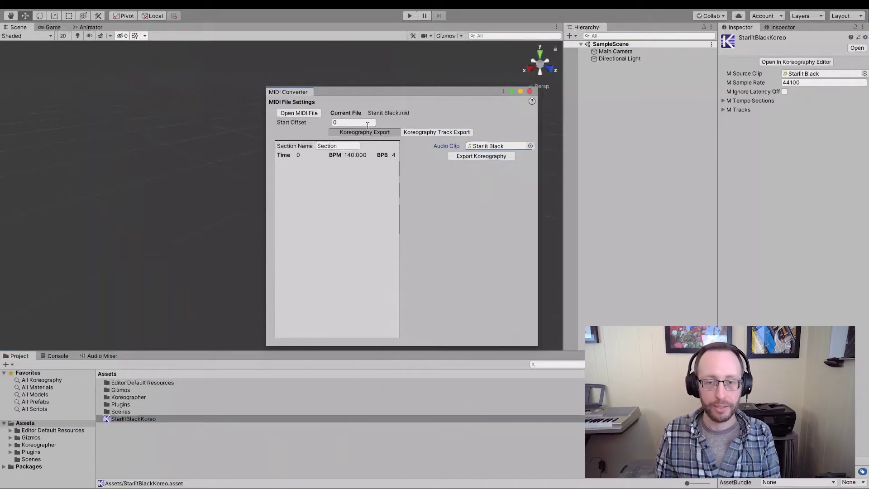
left_click(415, 135)
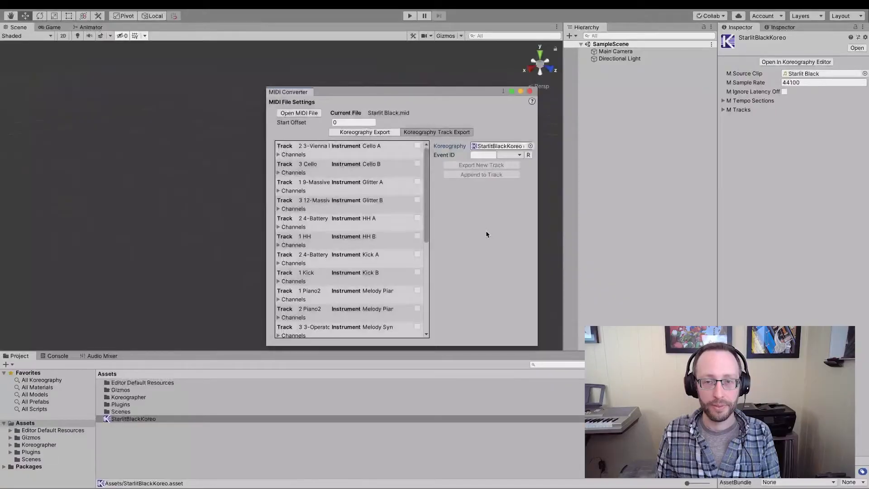
Step: Switch to MidiYodi and scroll its track list to locate the Piano2 tracks 10 and 11
key("ctrl+Left")
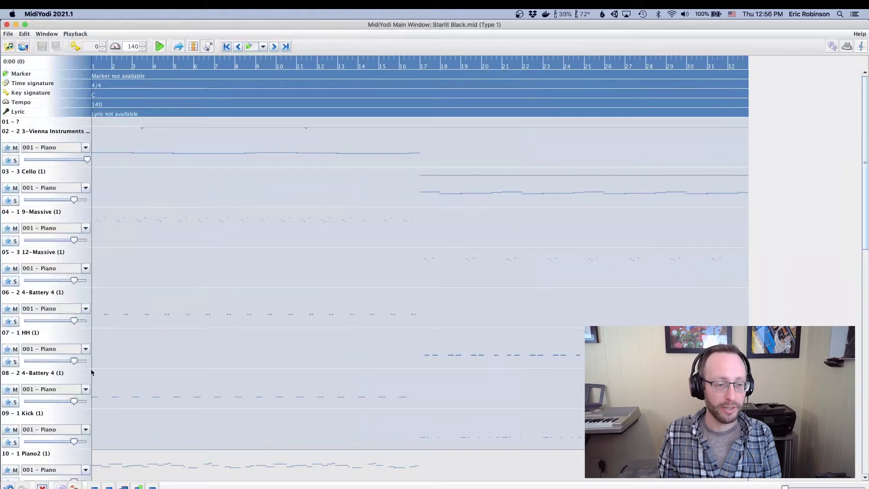
scroll(116, 446, "down", 5)
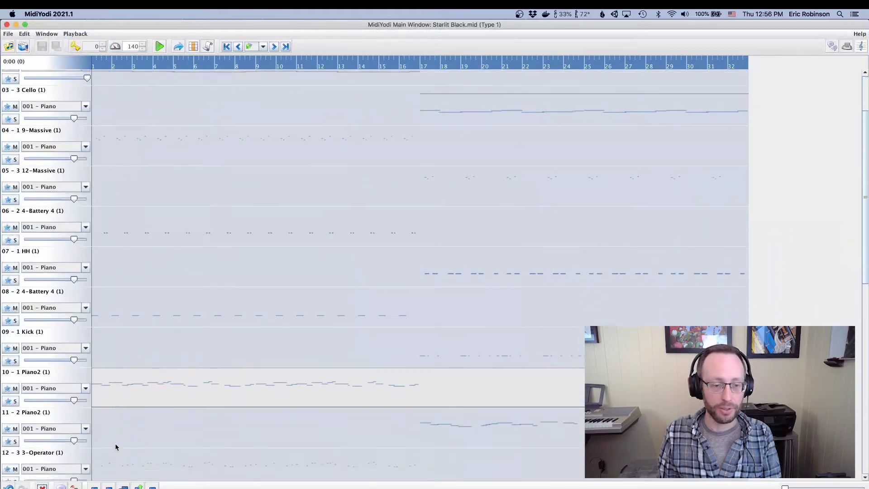
scroll(114, 444, "down", 7)
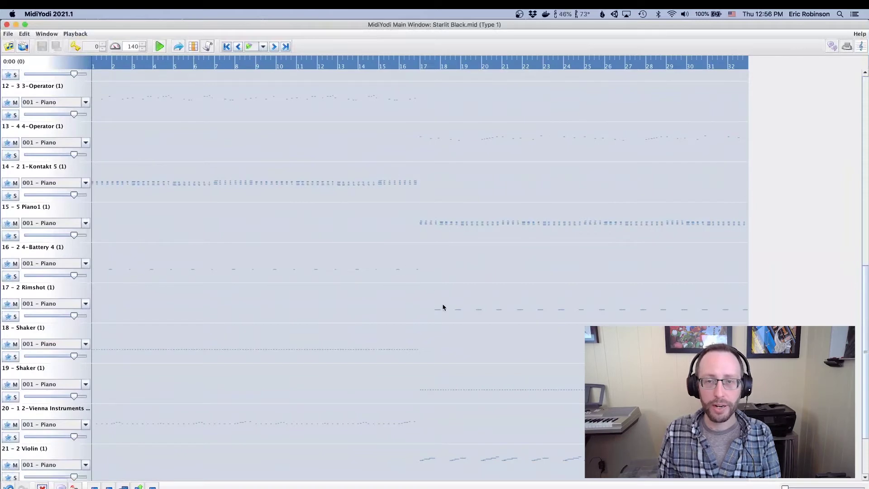
scroll(398, 156, "up", 2)
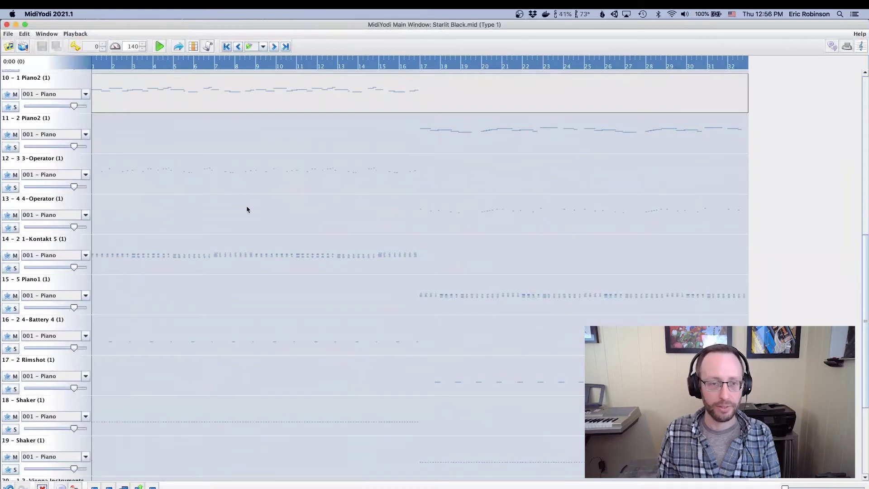
scroll(247, 209, "up", 4)
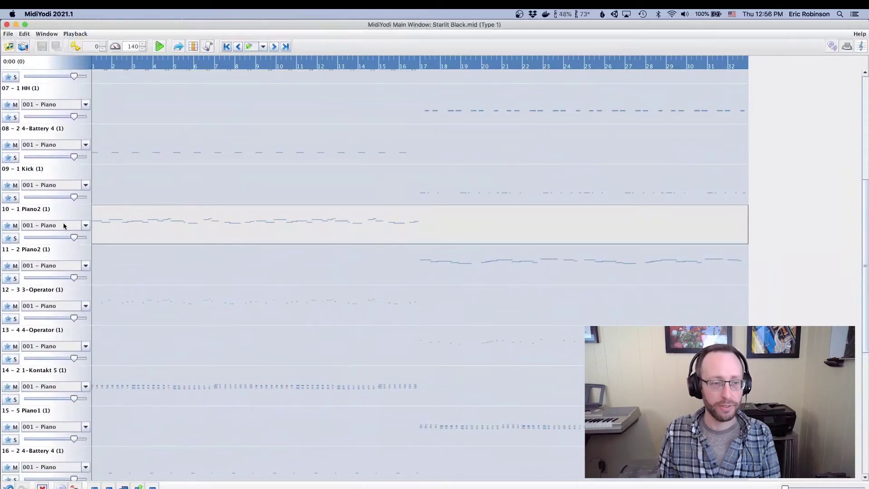
scroll(127, 216, "down", 8)
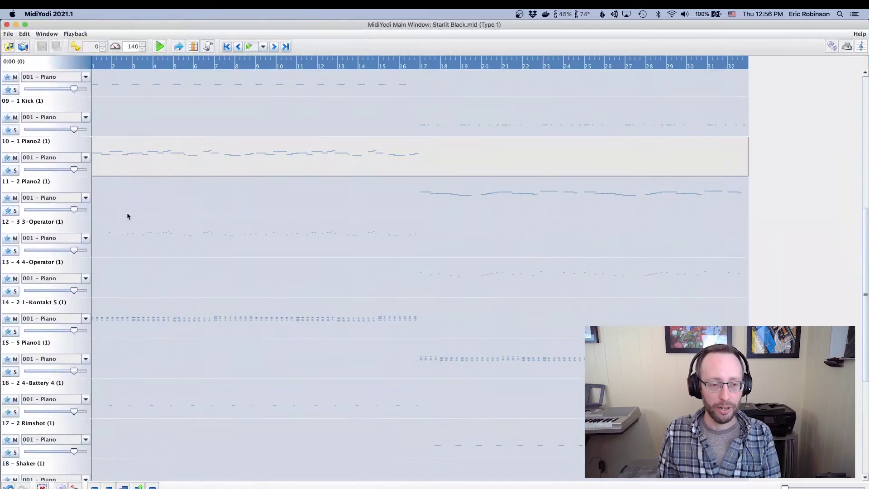
scroll(127, 216, "up", 9)
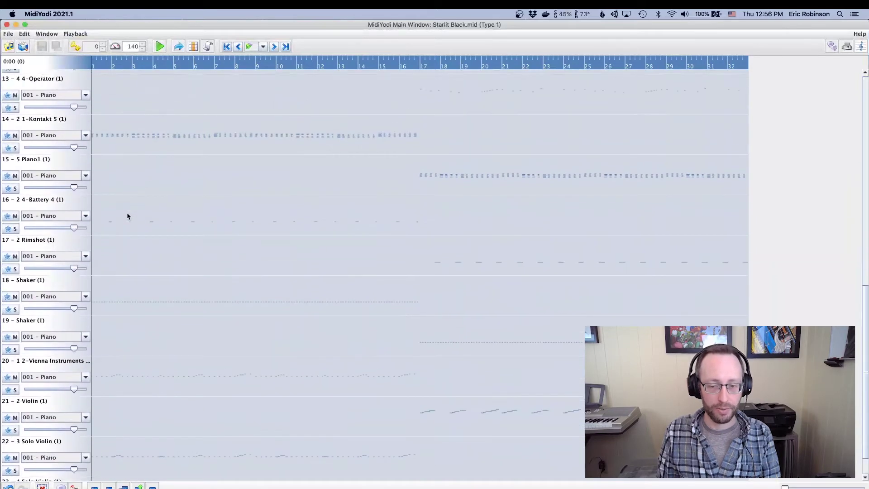
scroll(127, 216, "up", 7)
scroll(127, 216, "down", 3)
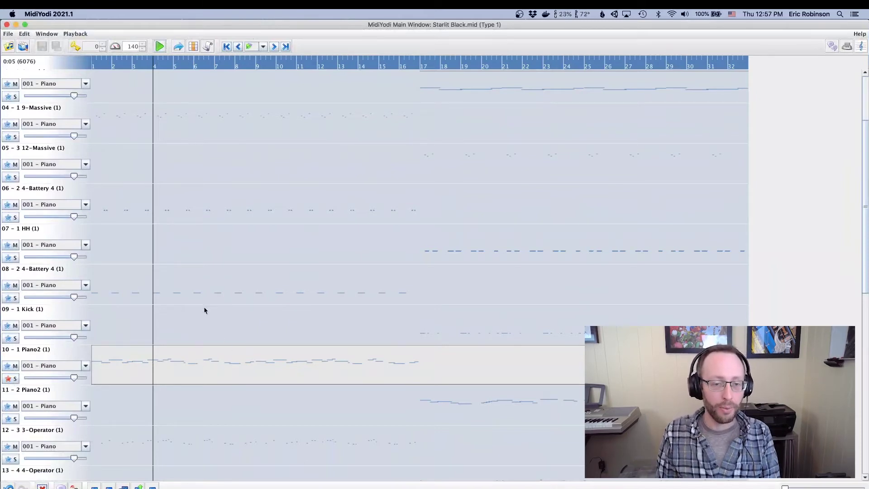
Step: Open the Keyboard Examiner for track 10's Piano2 notes and nudge it right and down
key("super+k")
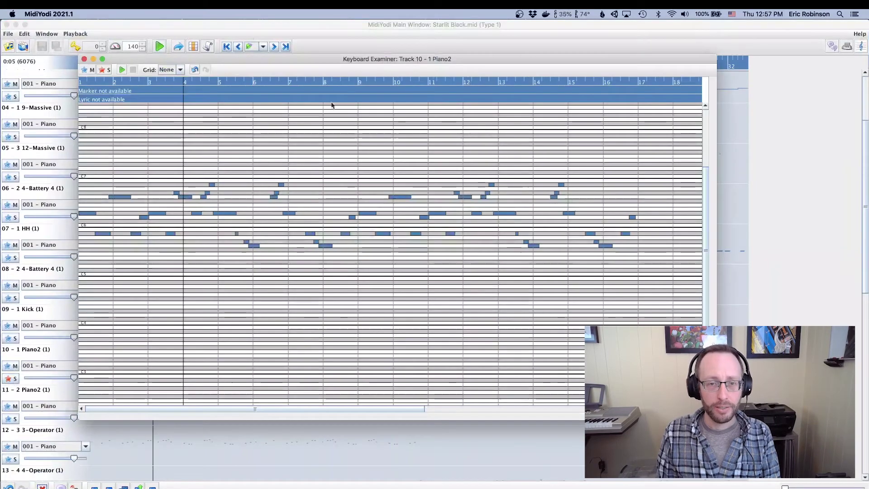
left_click_drag(361, 60, 395, 71)
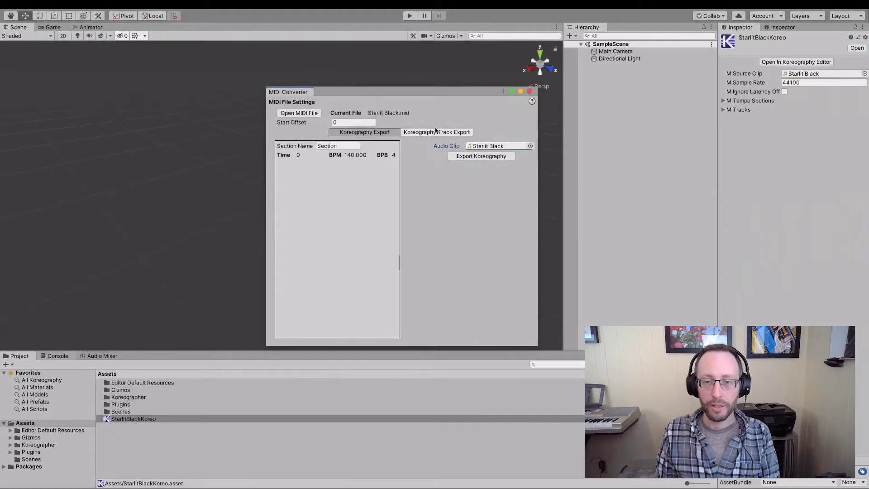
Step: In Koreography Track Export, expand 1 Piano2's channels and mark channel 1 for export
left_click(429, 132)
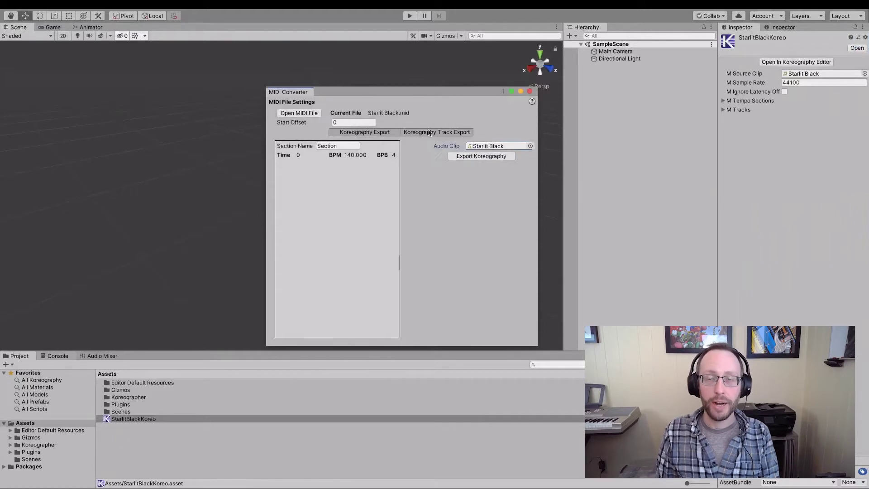
scroll(354, 206, "down", 1)
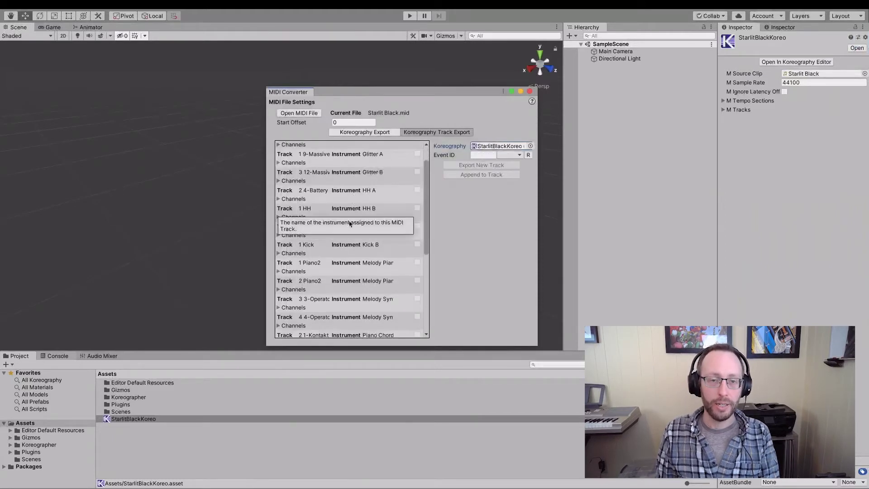
left_click(278, 272)
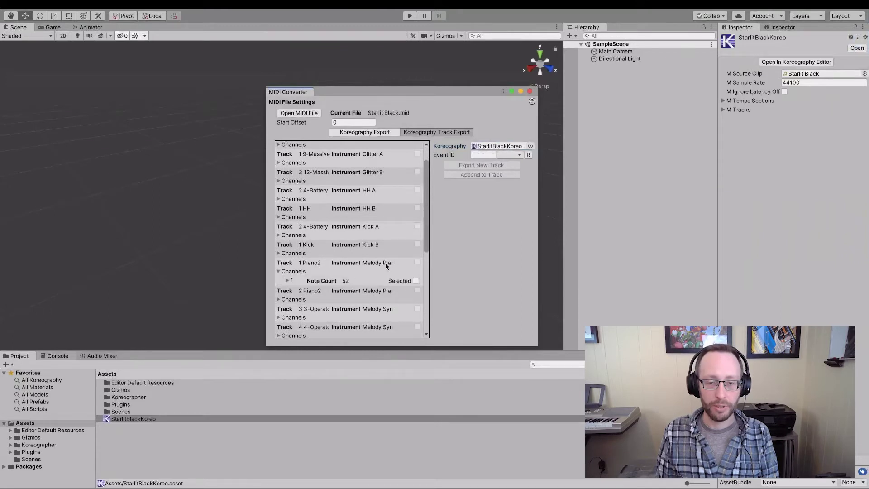
scroll(386, 266, "down", 2)
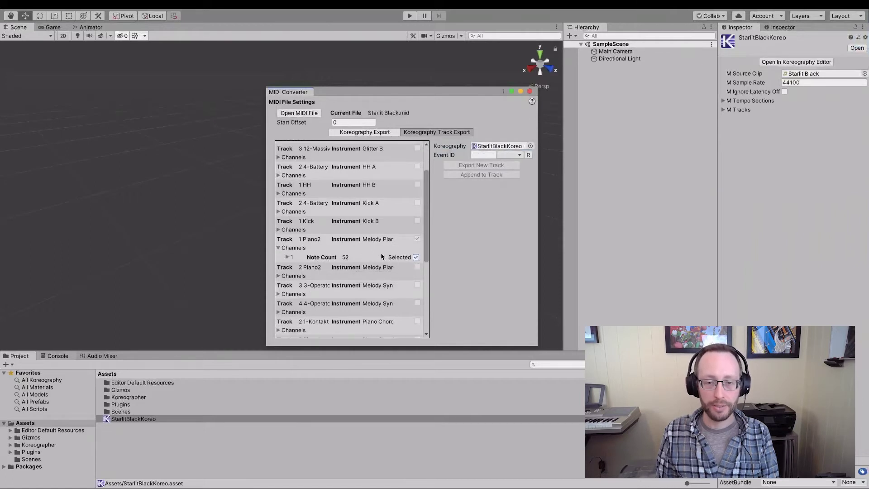
left_click(292, 256)
scroll(317, 239, "down", 4)
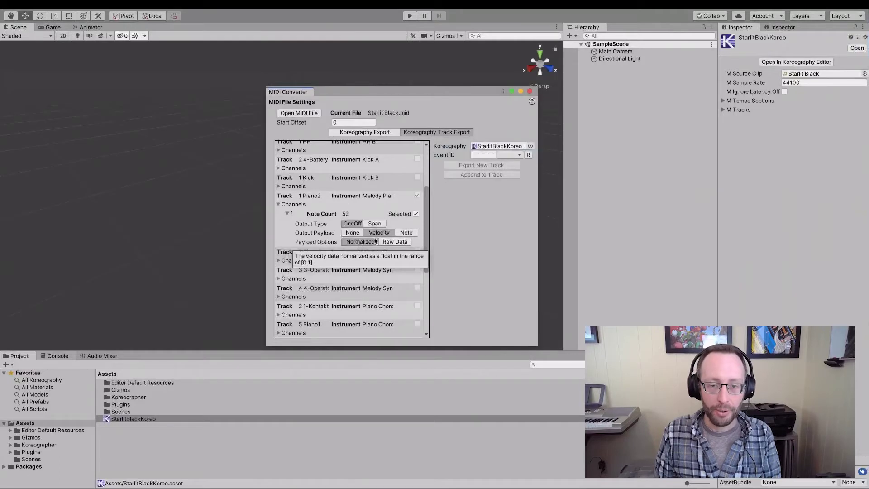
Step: Set channel 1's Output Payload to None and begin editing the Event ID
left_click(353, 233)
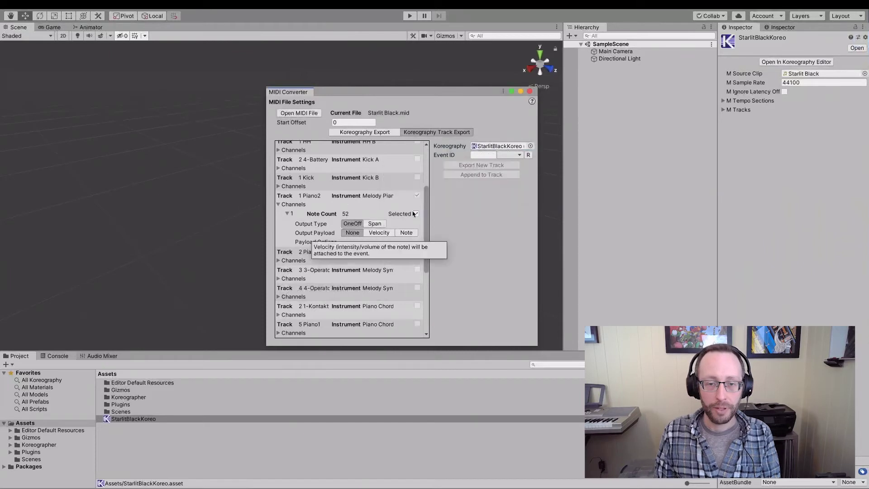
left_click(483, 154)
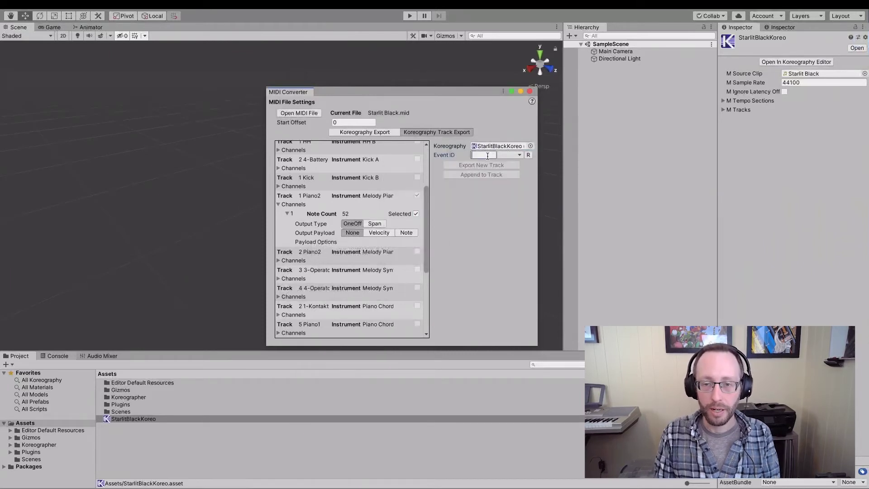
Step: Set the Event ID to Melody and export a new track as StarlitBlackMelodyTrack.asset in Assets
type("Piano")
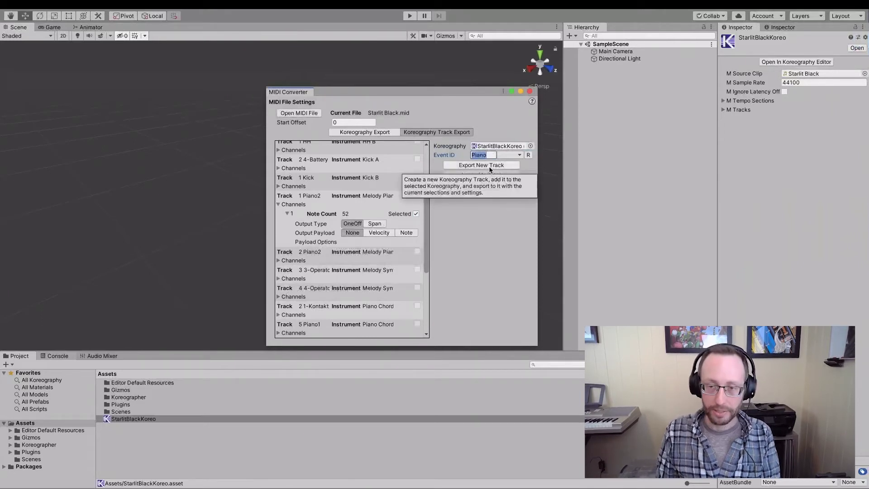
type("Melody")
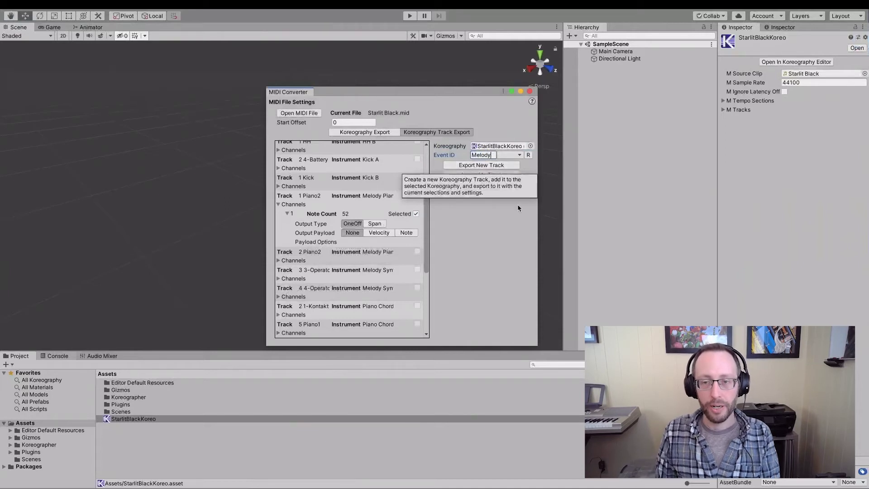
left_click(488, 167)
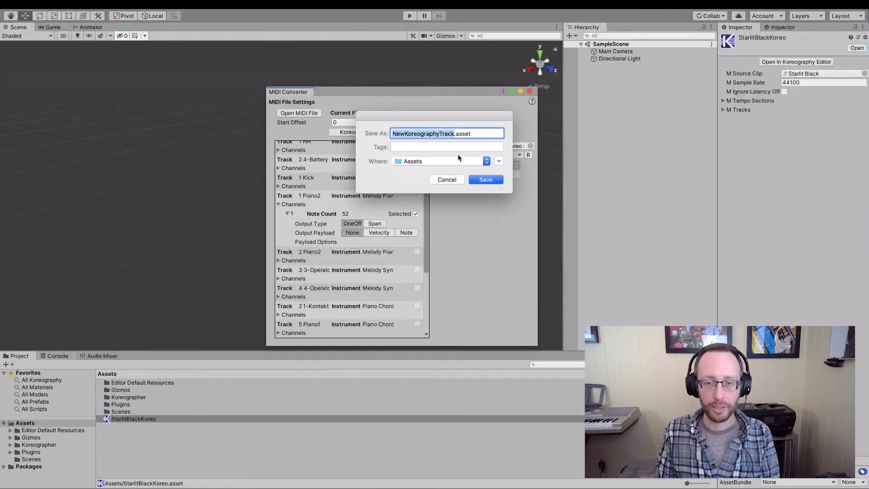
type("StarlitBlackM")
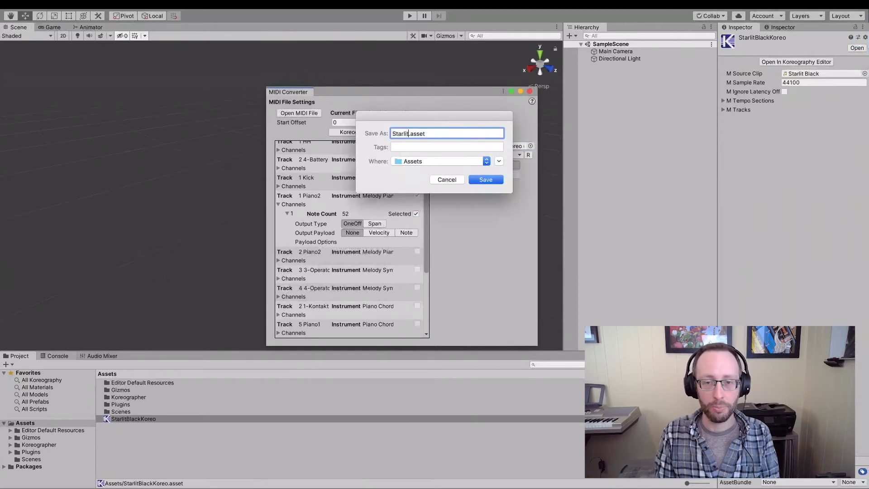
type("elodyTrack")
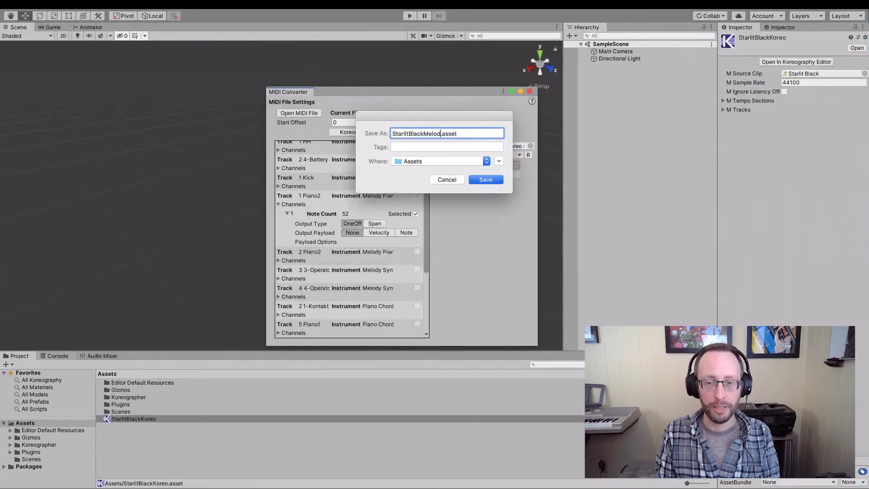
left_click(485, 178)
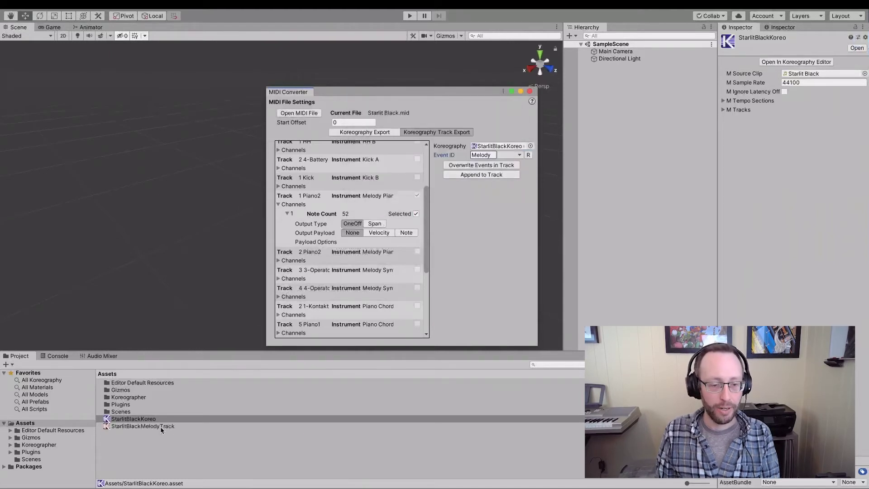
left_click(159, 428)
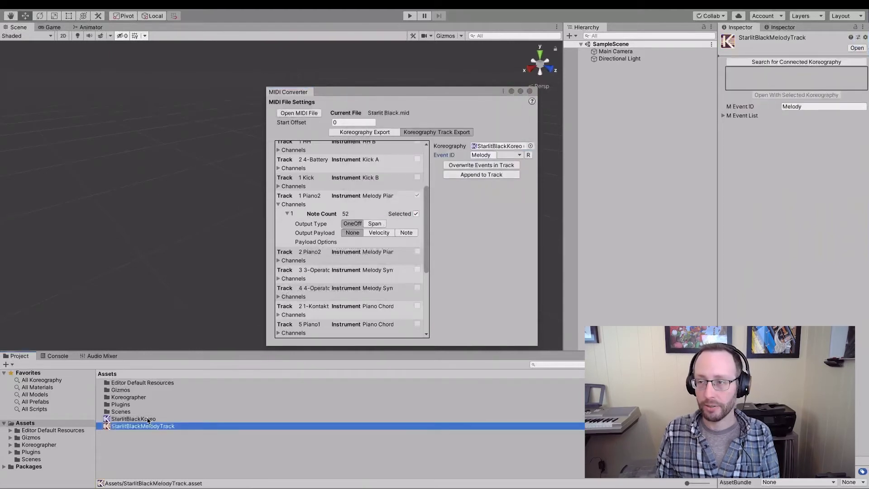
left_click(148, 420)
left_click(800, 62)
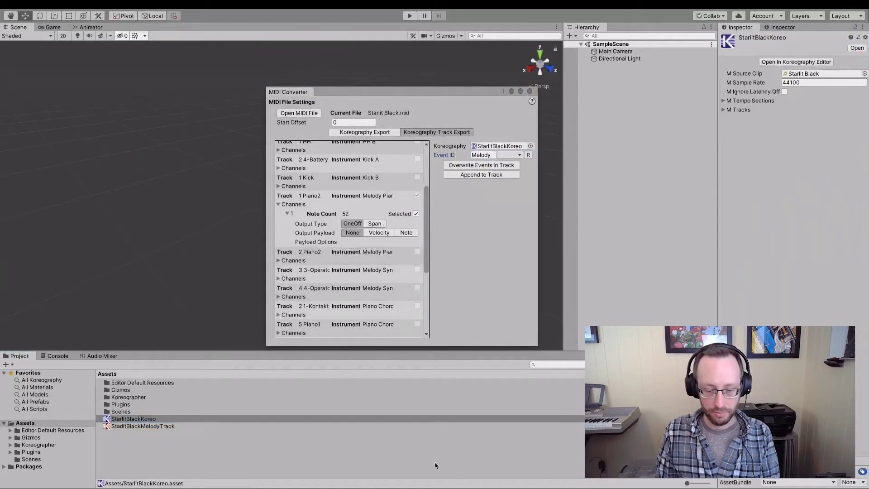
left_click_drag(384, 360, 385, 78)
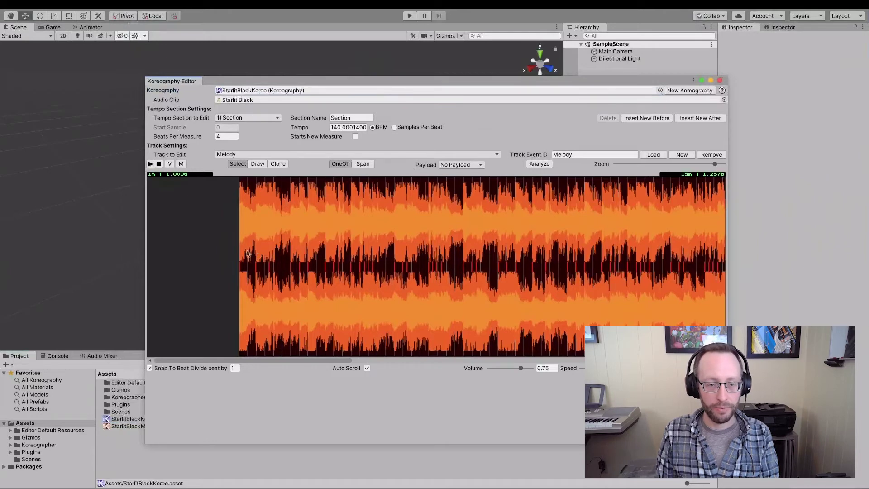
left_click_drag(229, 248, 654, 302)
scroll(653, 300, "down", 5)
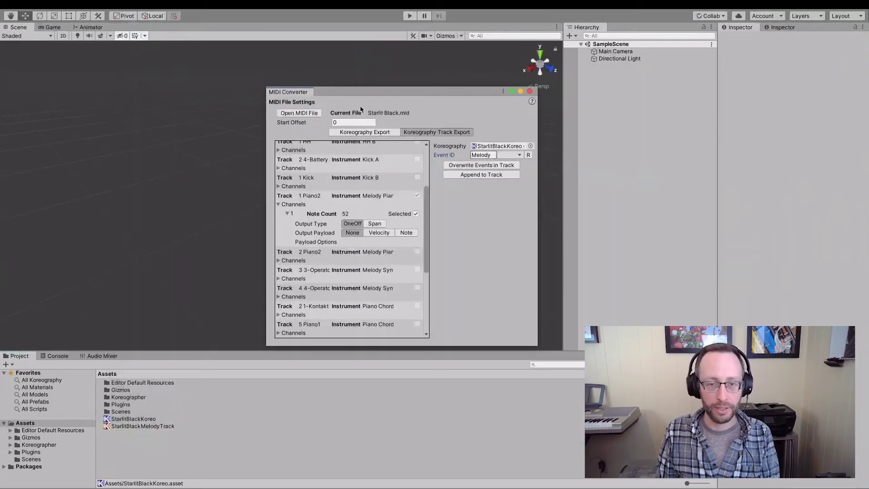
Step: Switch back to Koreography Export, reopen the MIDI Converter, and reload Starlit Black.mid
left_click(390, 133)
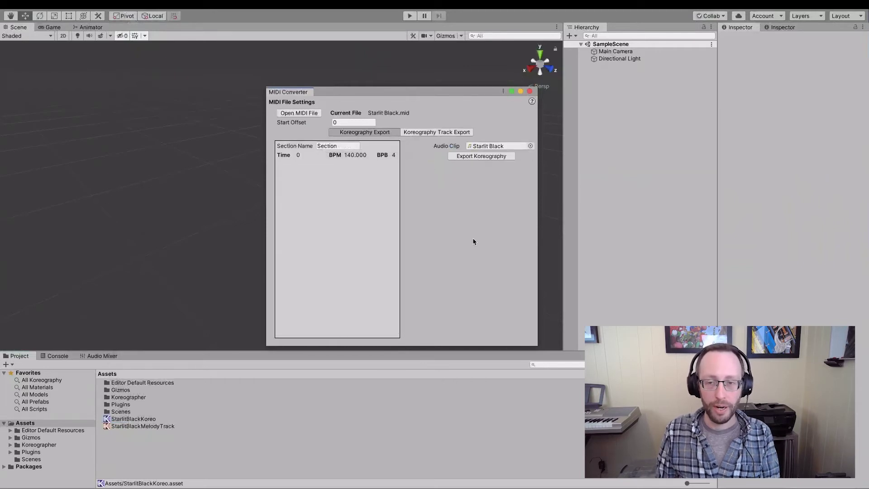
left_click(531, 92)
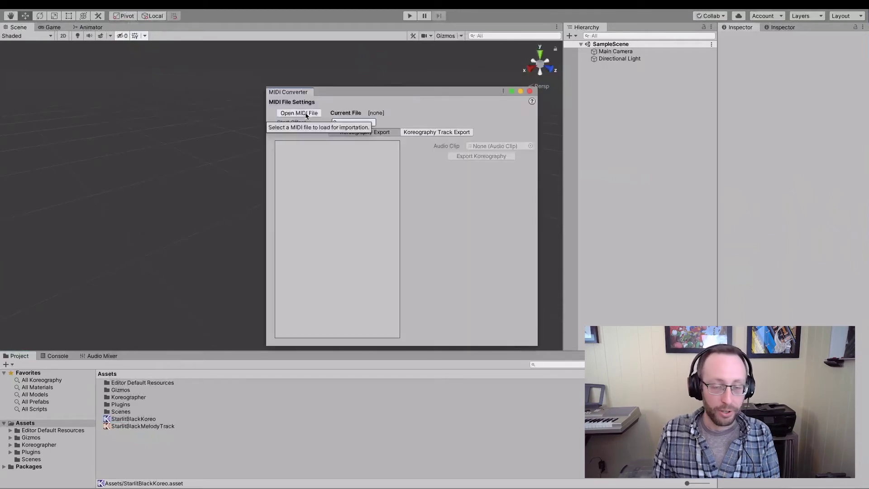
left_click(306, 116)
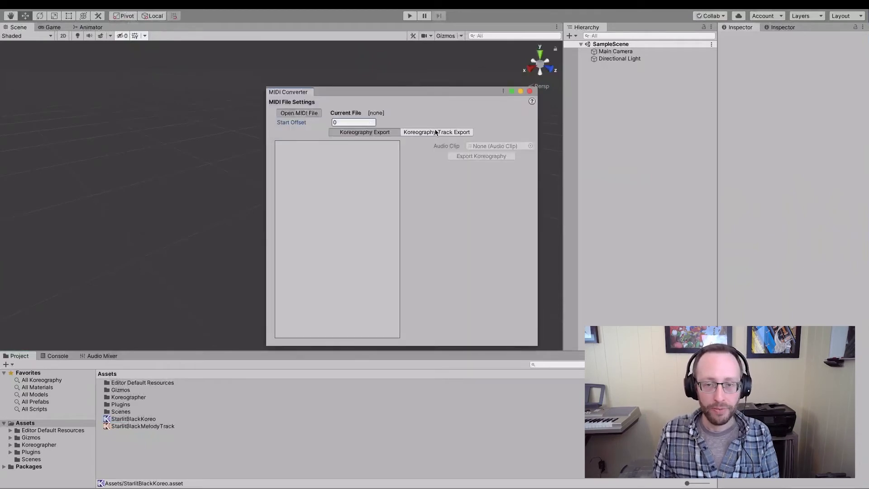
left_click(559, 105)
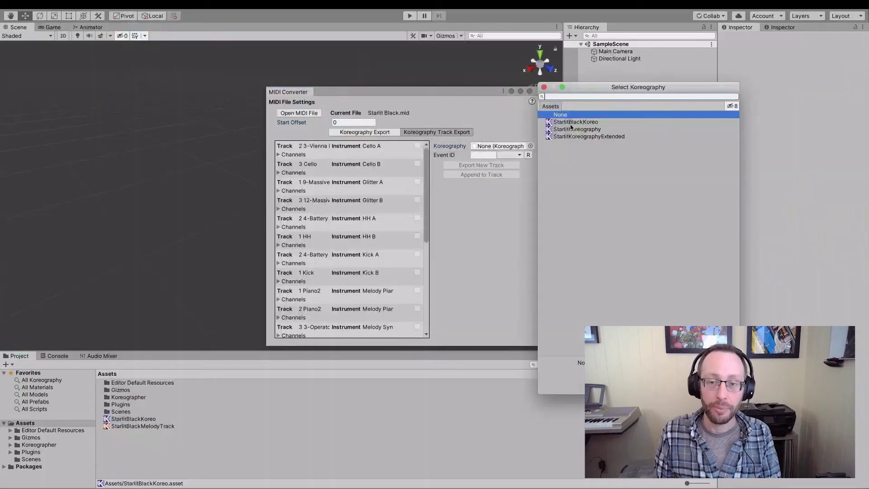
Step: Pick StarlitBlackKoreo as the export koreography and start typing 'Full Melod' as the Event ID
left_click(573, 123)
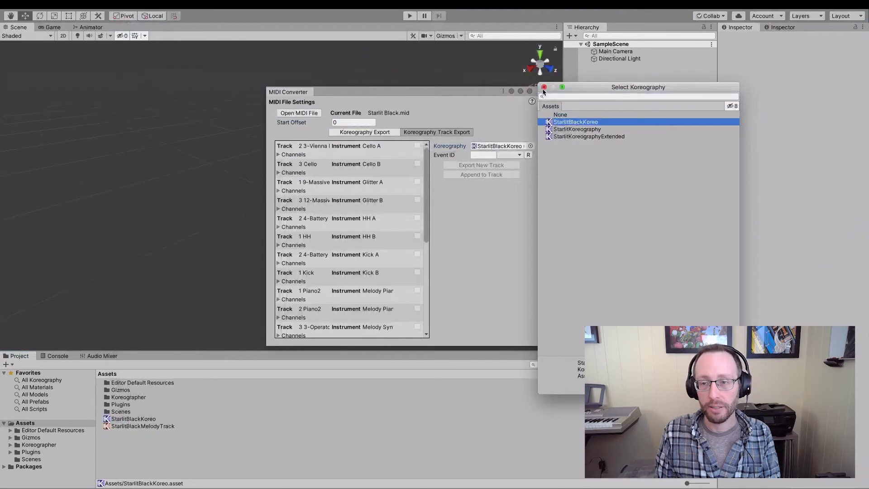
left_click(503, 158)
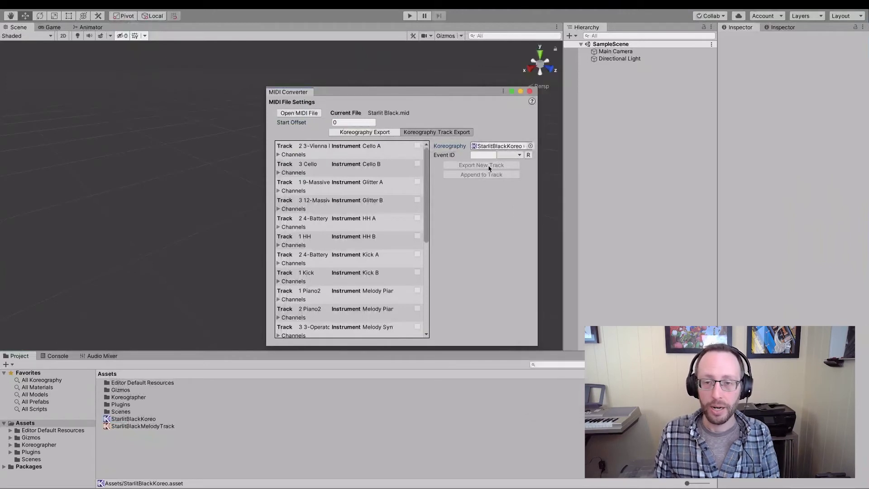
left_click(484, 156)
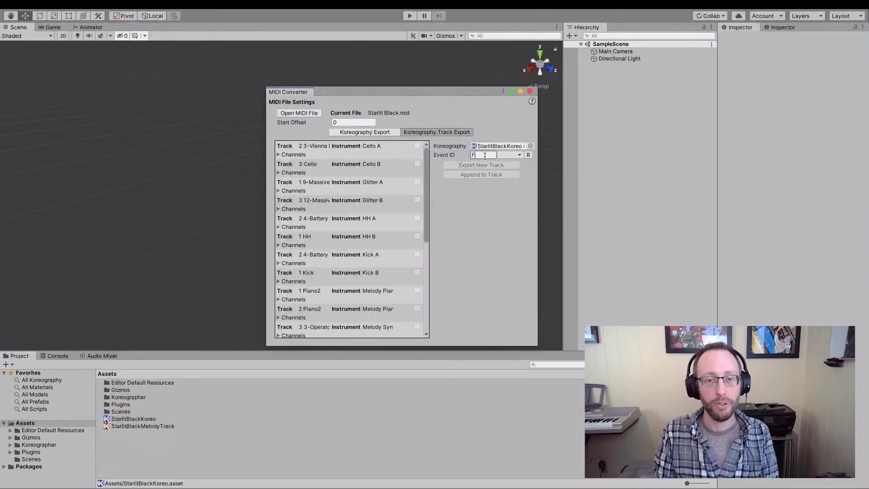
type("Full Melod")
double_click(485, 156)
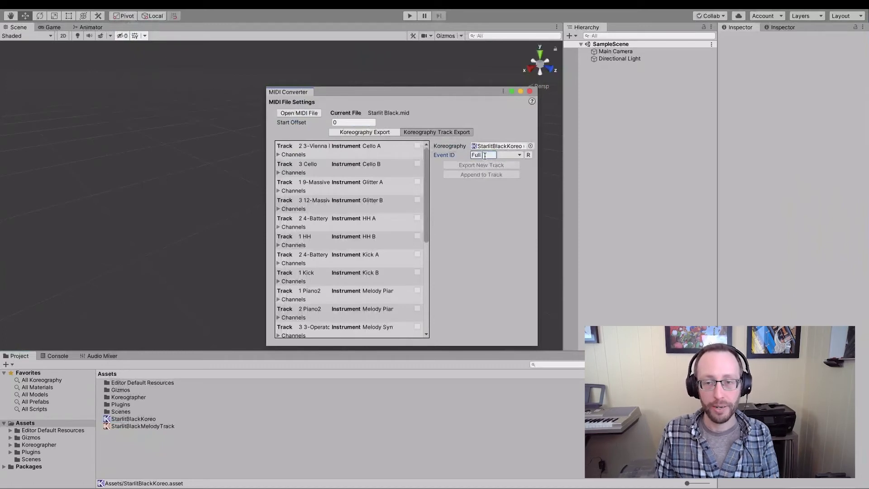
Step: Pick Bump as Event ID, expand both Piano2 tracks' channels, and tick the 1 Piano2 channel
left_click(515, 155)
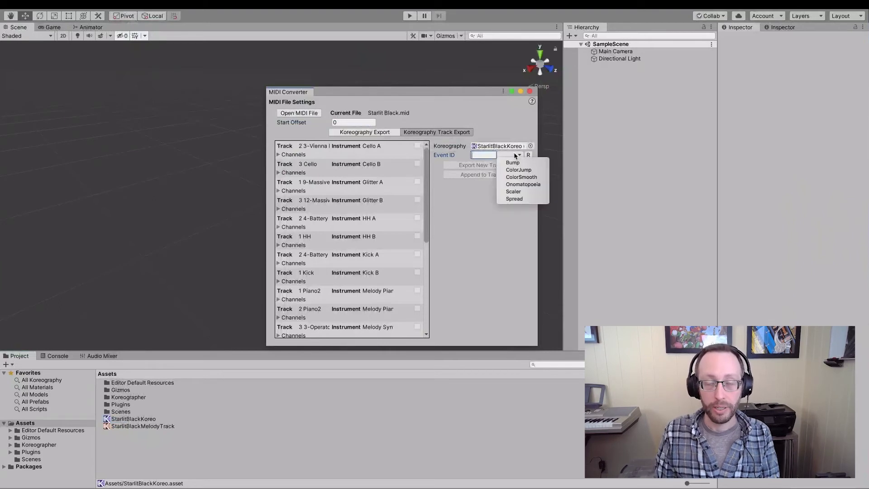
left_click(515, 165)
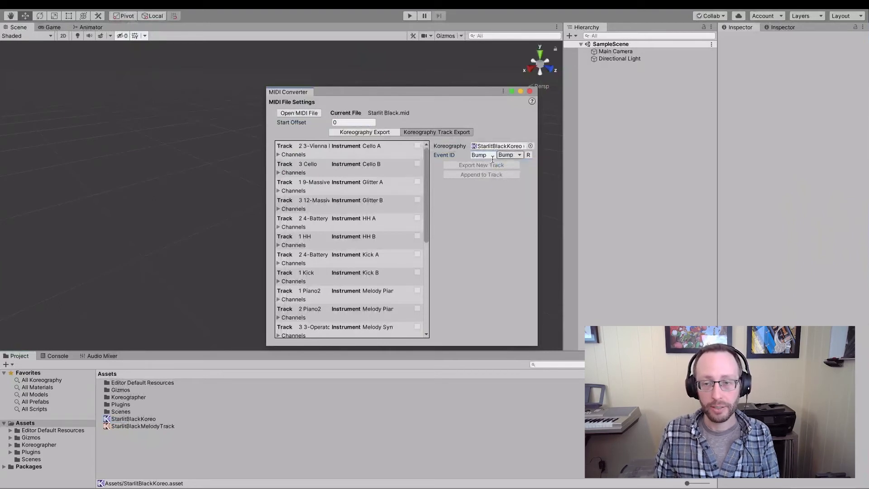
left_click(486, 158)
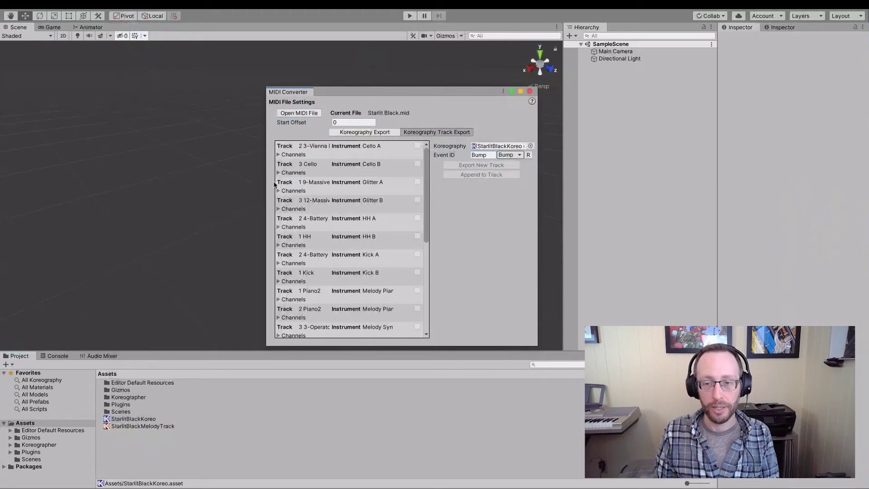
scroll(289, 245, "down", 3)
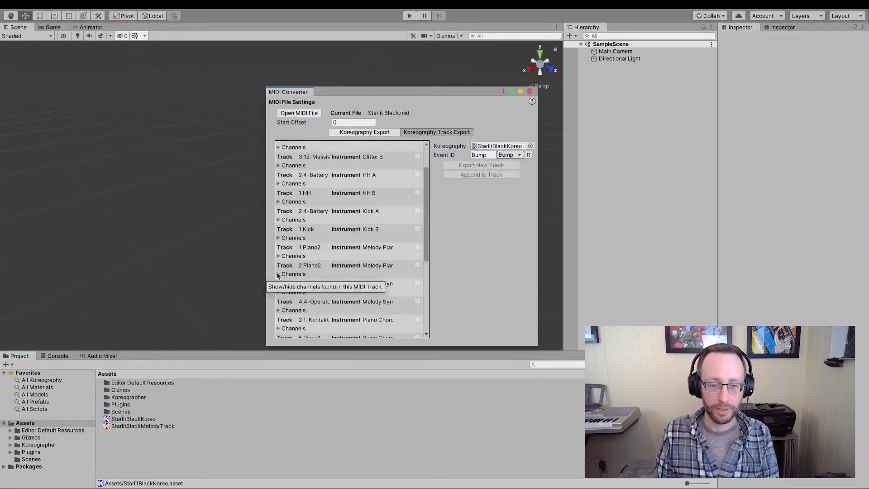
left_click(278, 274)
left_click(278, 255)
left_click(416, 265)
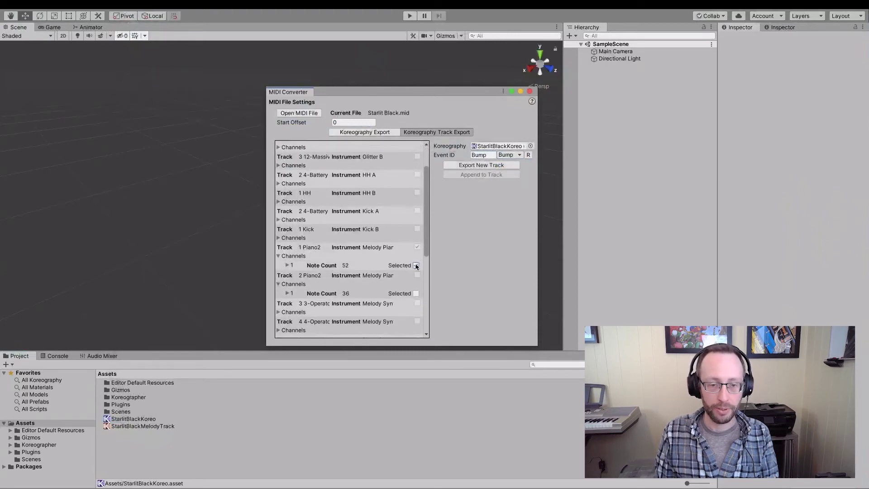
Step: Choose the existing Melody event ID and untick the 1 Piano2 channel
left_click(516, 157)
left_click(530, 156)
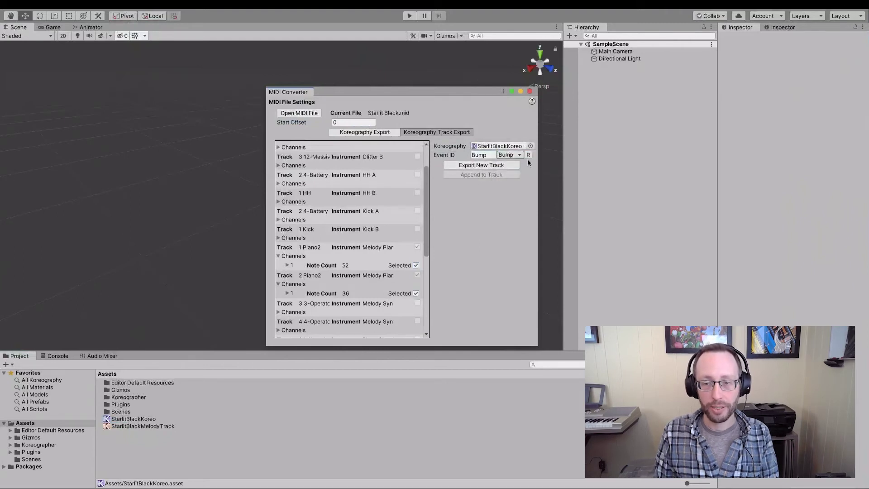
left_click(514, 158)
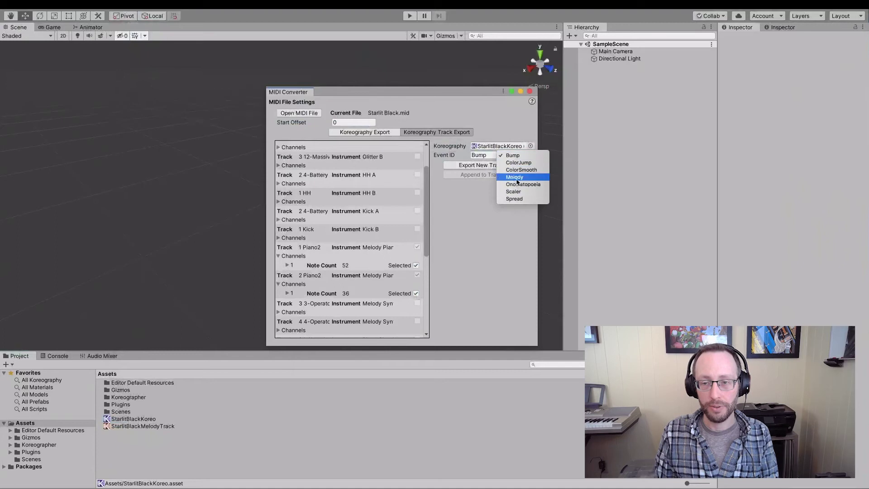
left_click(518, 174)
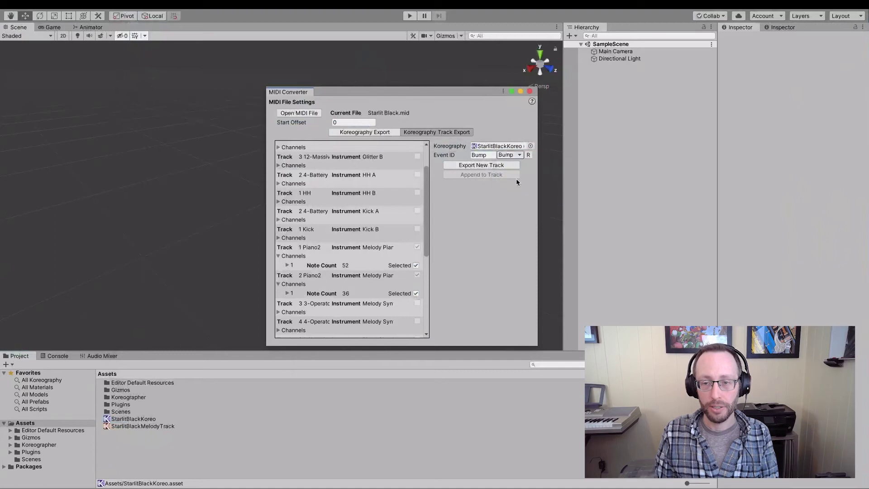
left_click(495, 155)
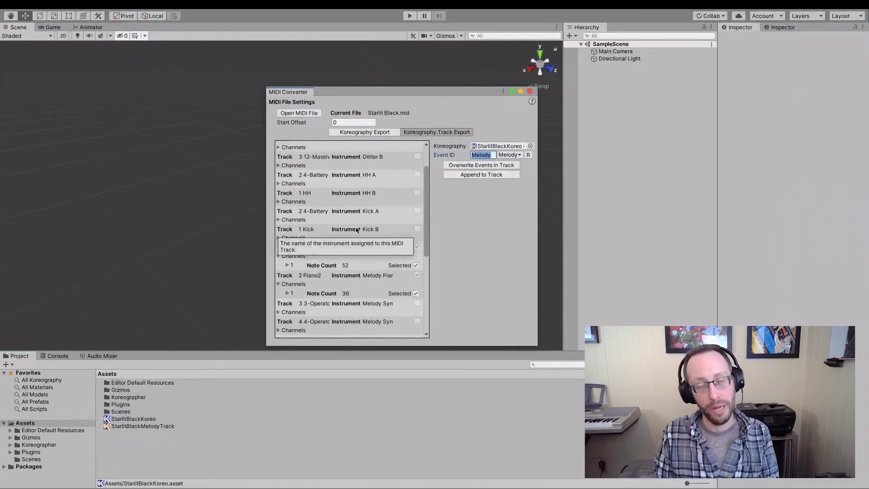
left_click(416, 266)
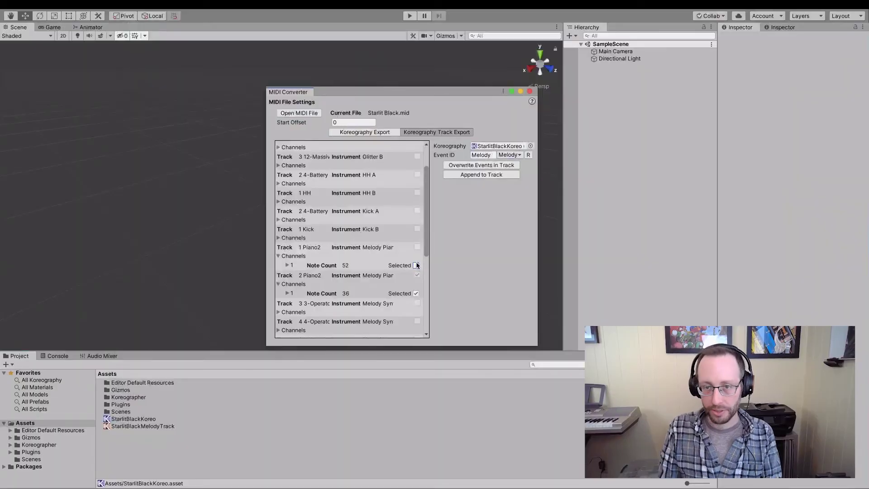
Step: Set the Event ID to Full Melody and export it as StarlitBlackFullMelodyTrack.asset in Assets
left_click(482, 155)
type("Full Melo")
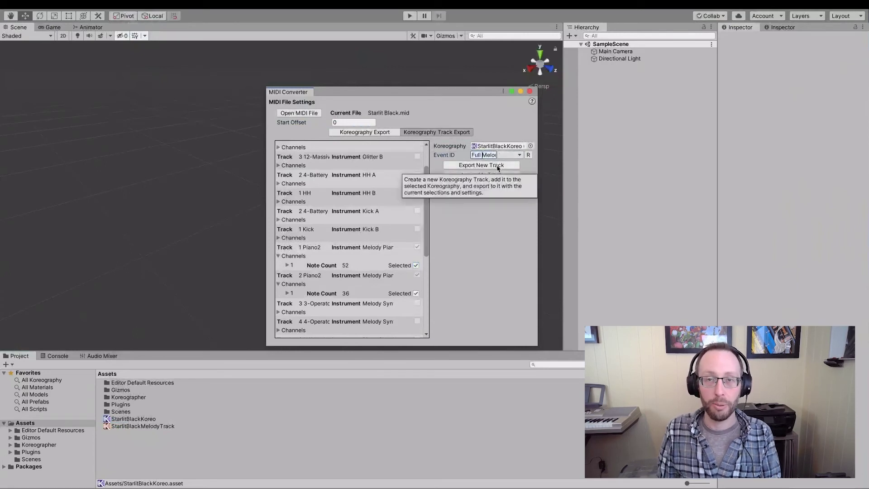
left_click(497, 168)
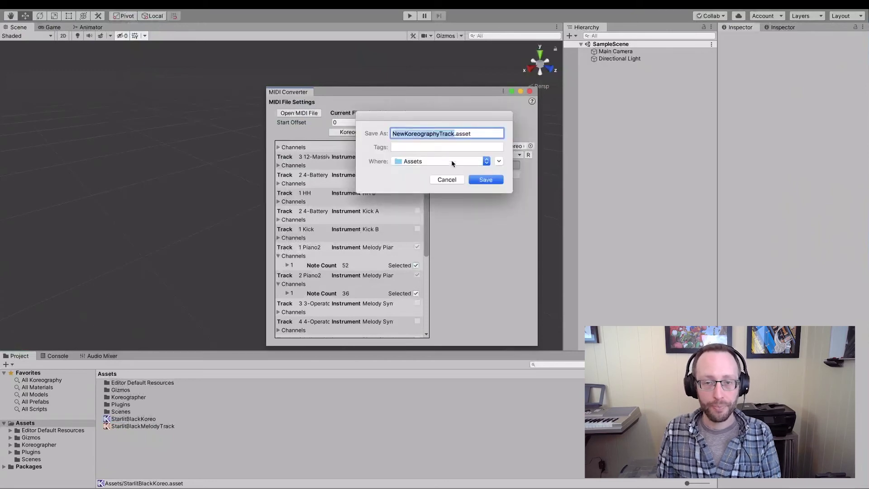
type("StarlitB")
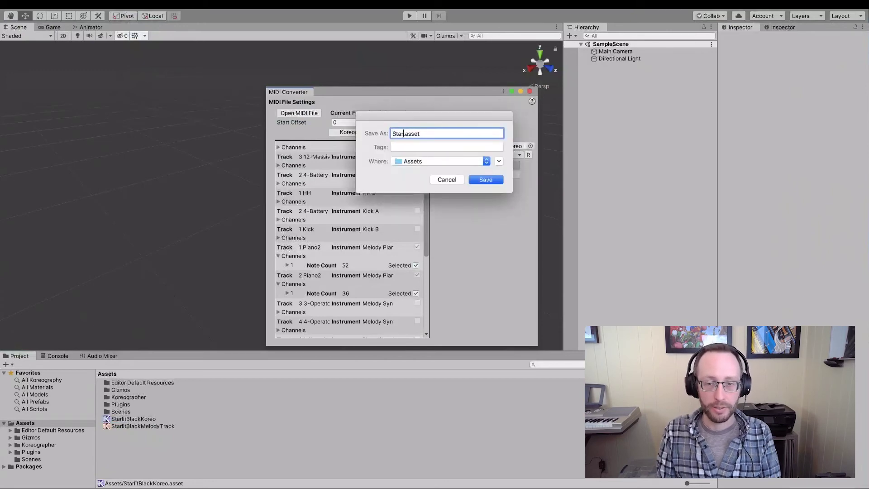
type("lackMelody")
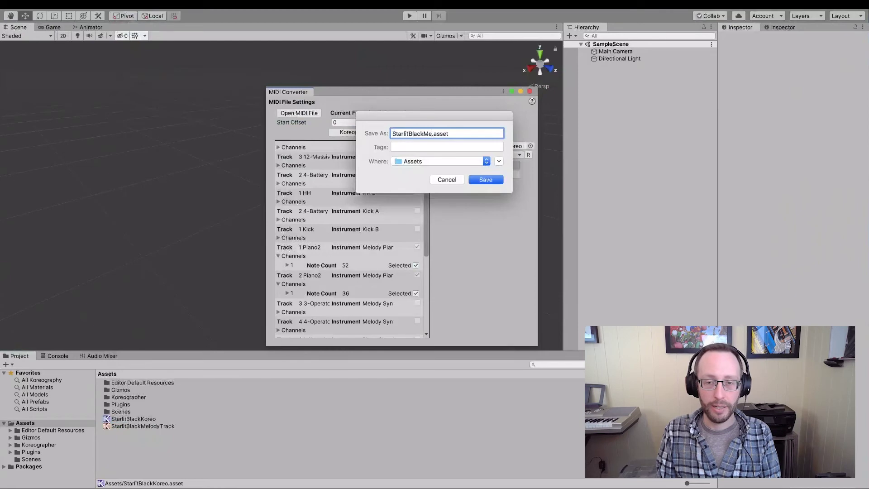
key("BackSpace")
key("BackSpace")
key("BackSpace")
key("BackSpace")
key("BackSpace")
key("BackSpace")
type("FullMelodyTrack")
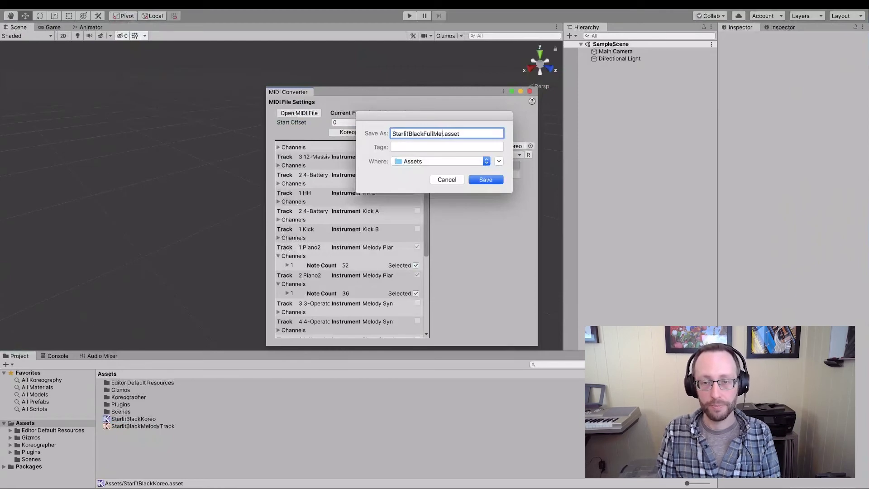
left_click(492, 179)
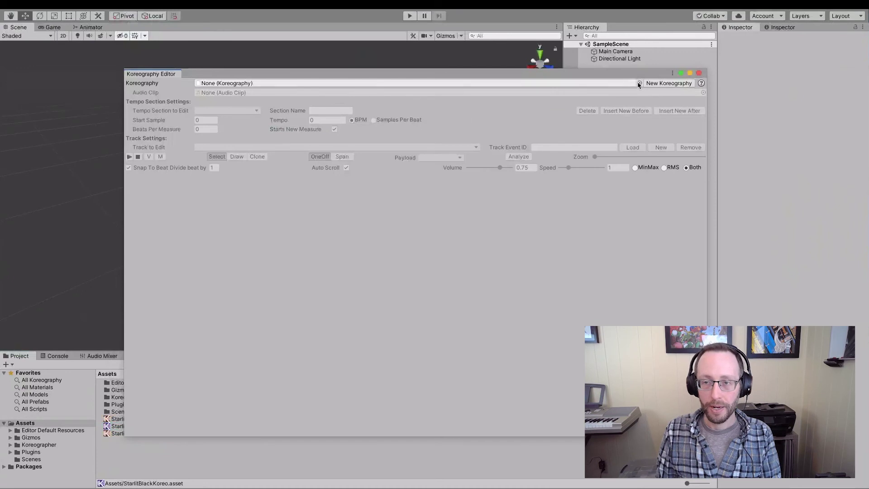
Step: Choose StarlitBlackKoreo in the Koreography Editor's Koreography field and open the Track to Edit list
left_click(639, 83)
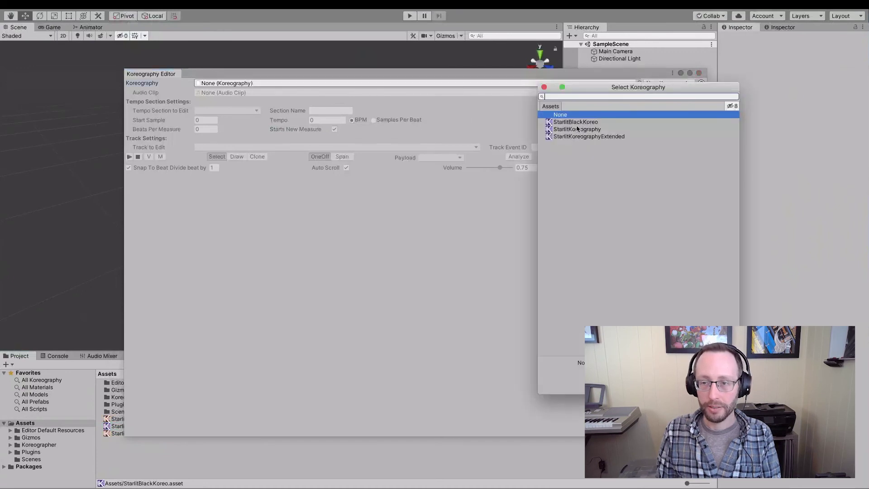
key("Down")
left_click(545, 87)
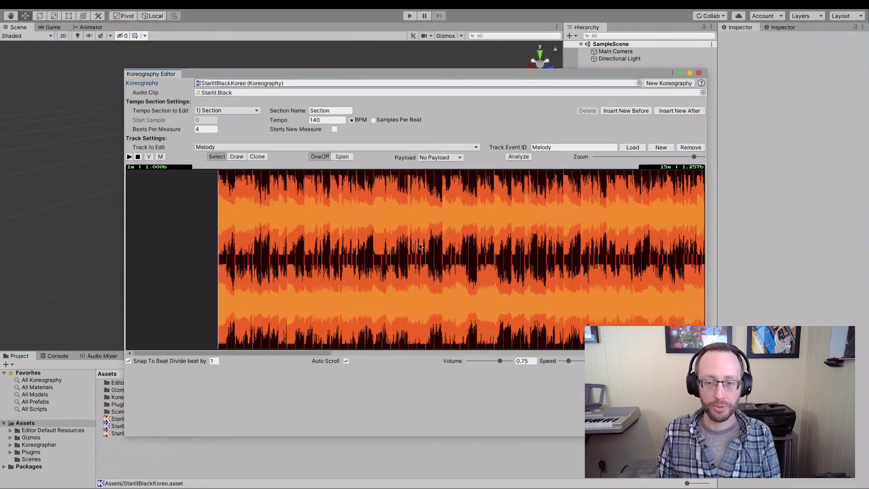
scroll(391, 237, "down", 10)
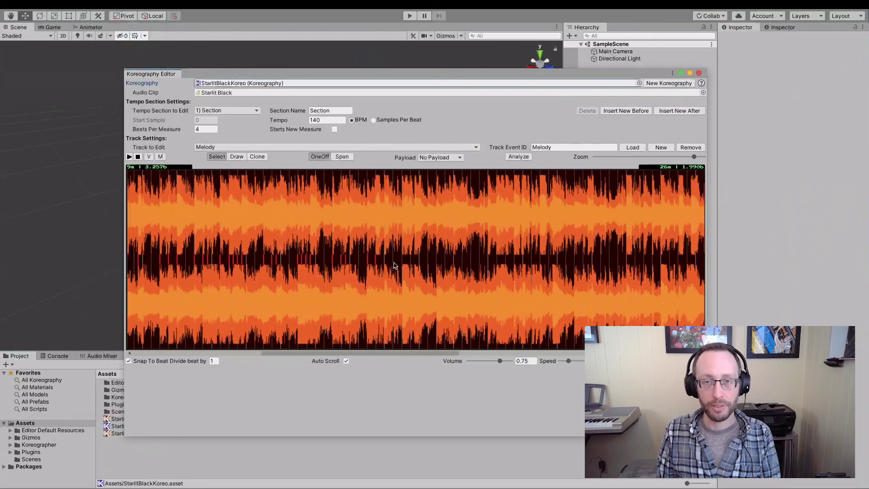
left_click(451, 148)
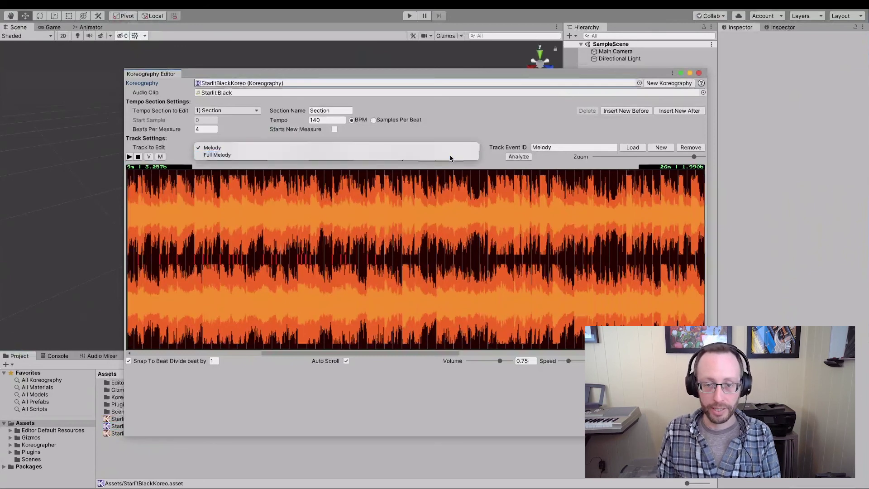
Step: Select Full Melody under Track to Edit and scroll the waveform toward the clip's end
left_click(451, 155)
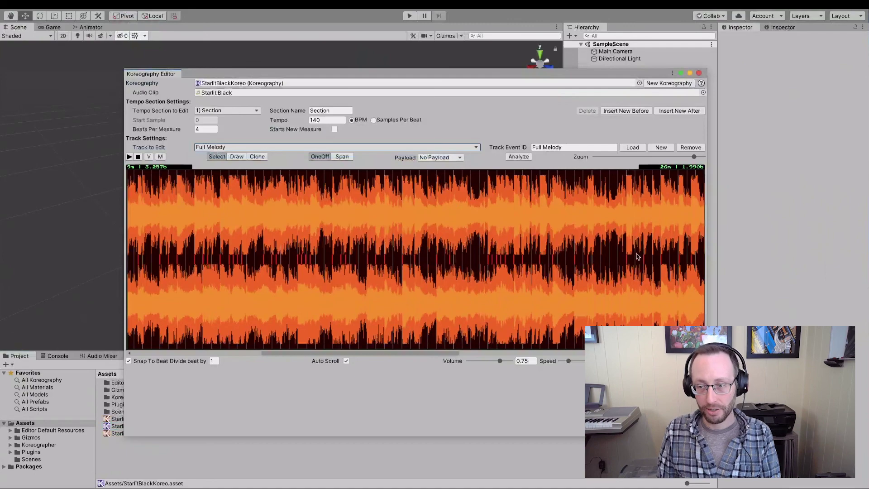
scroll(638, 257, "down", 5)
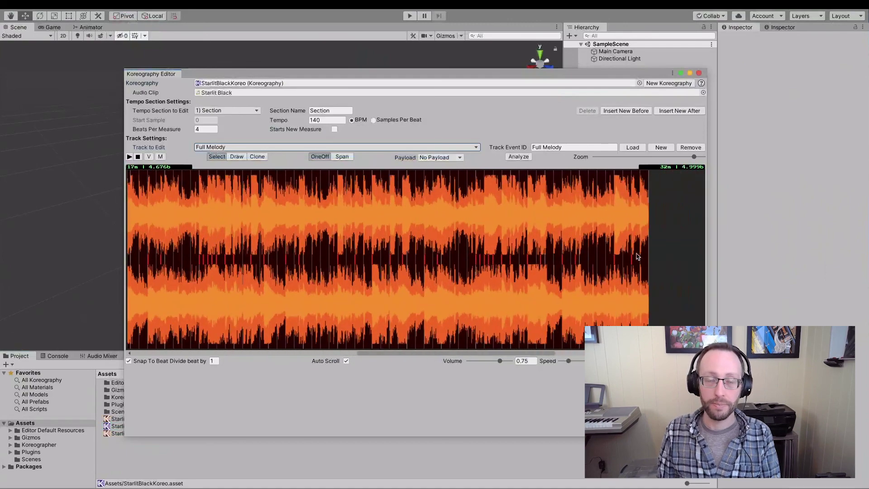